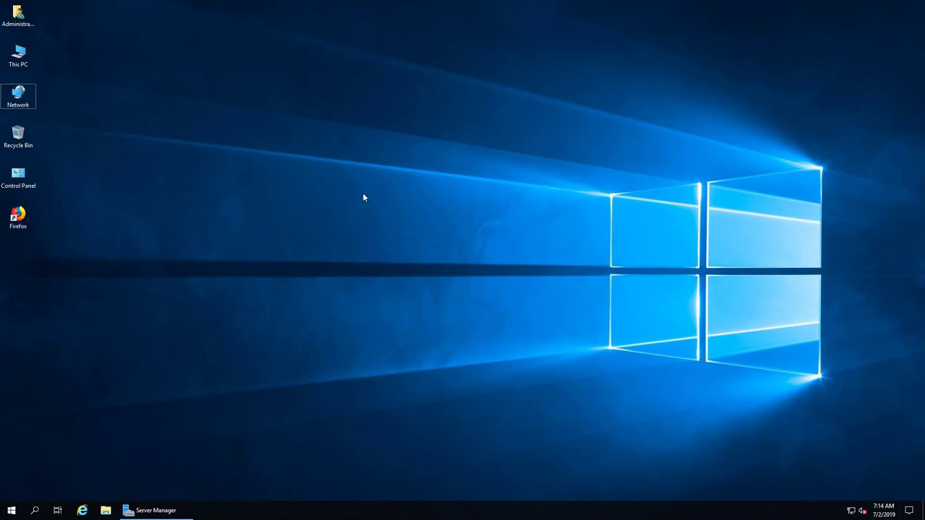
Check the server's Windows edition, memory and computer name in the system properties and close them.
{"action": "left_click", "coordinate": [20, 58]}
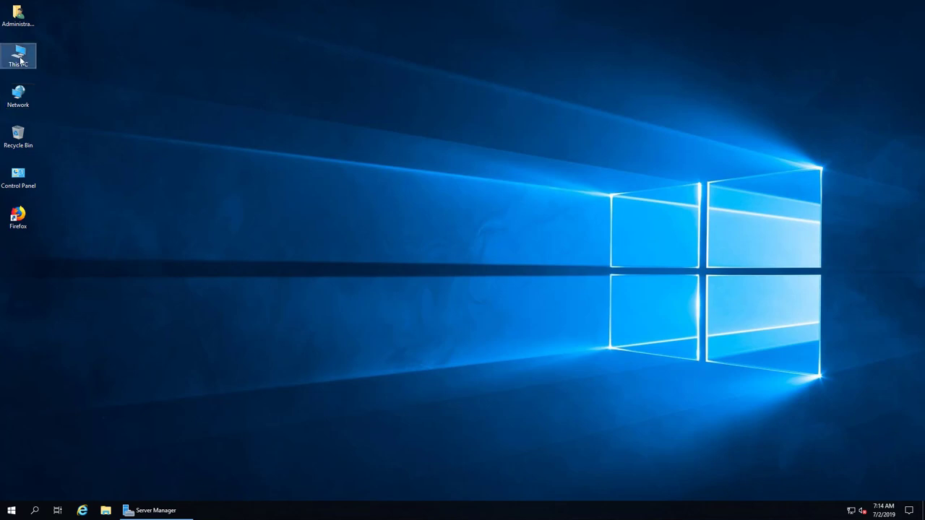
{"action": "right_click", "coordinate": [22, 61]}
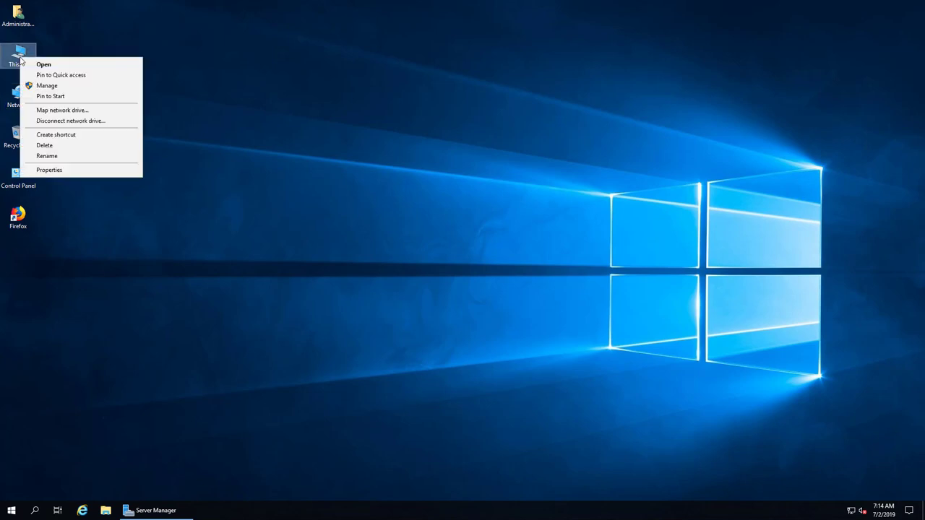
{"action": "left_click", "coordinate": [58, 170]}
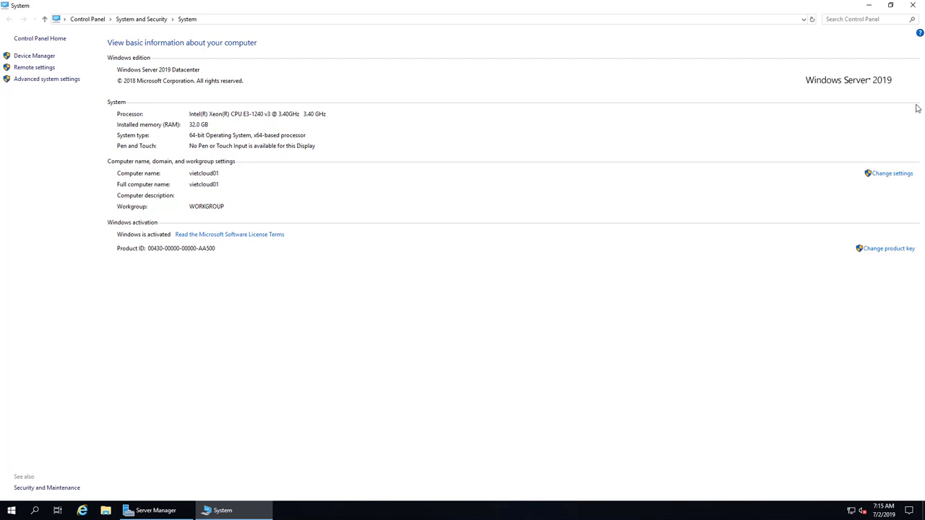
{"action": "left_click", "coordinate": [912, 5]}
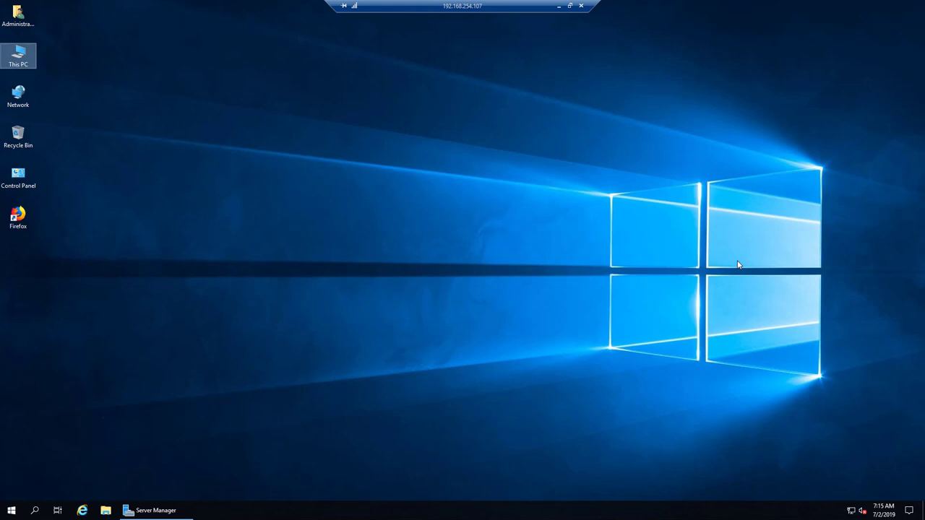
{"action": "left_click", "coordinate": [737, 264]}
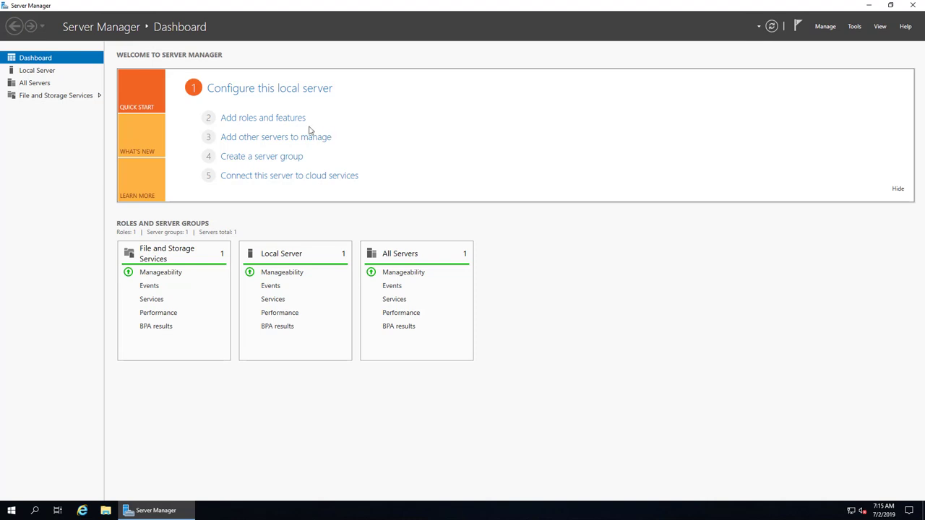
Start adding roles and features as a role-based installation on the server vietcloud01 from the server pool.
{"action": "left_click", "coordinate": [274, 119]}
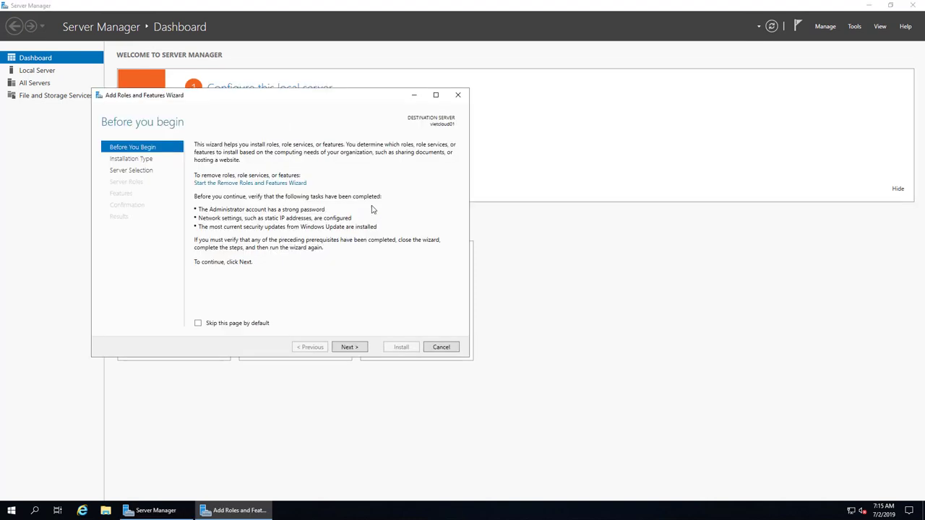
{"action": "left_click", "coordinate": [350, 348]}
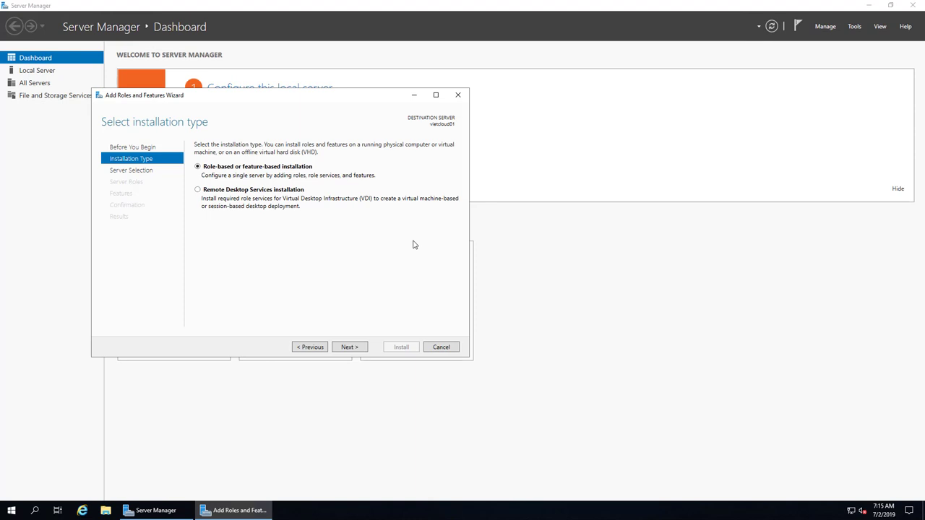
{"action": "left_click", "coordinate": [351, 346]}
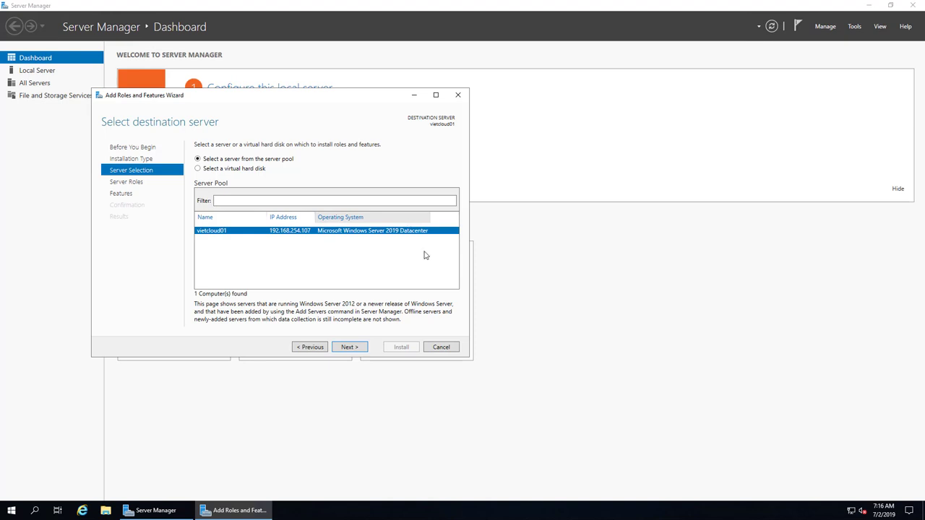
{"action": "left_click", "coordinate": [350, 347]}
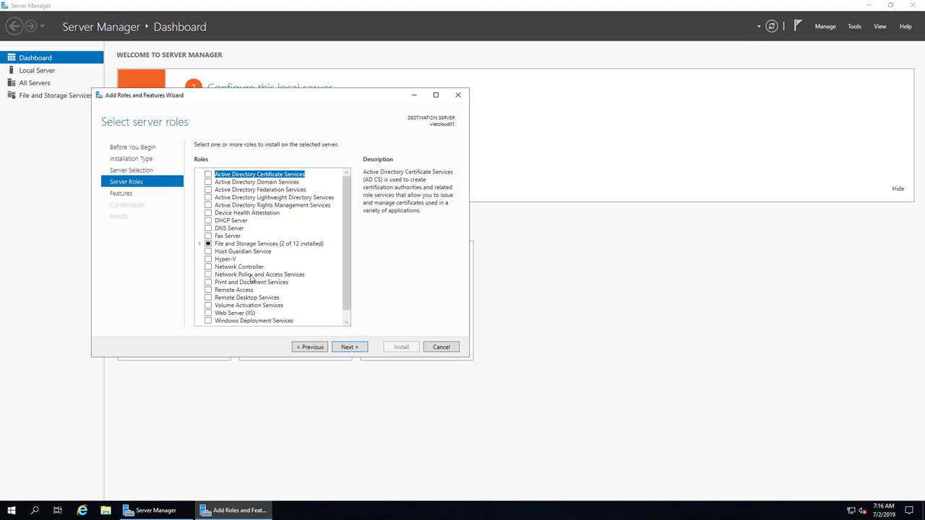
Select the Hyper-V role with its required management tools, without adding any other features.
{"action": "left_click", "coordinate": [209, 259]}
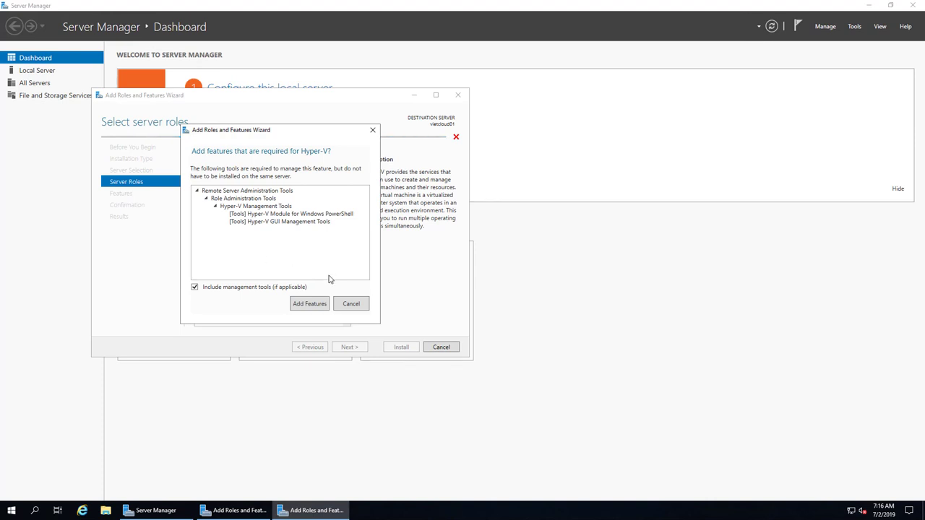
{"action": "left_click", "coordinate": [307, 304]}
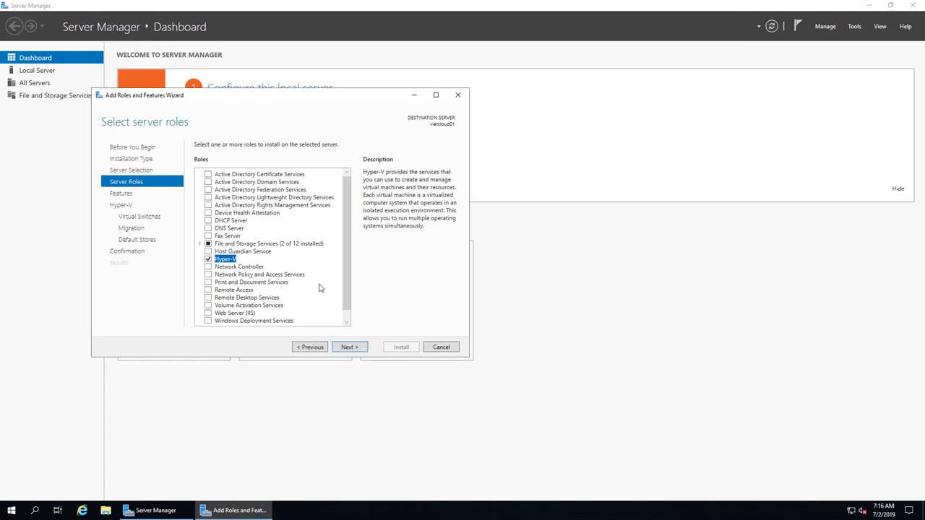
{"action": "left_click", "coordinate": [352, 348]}
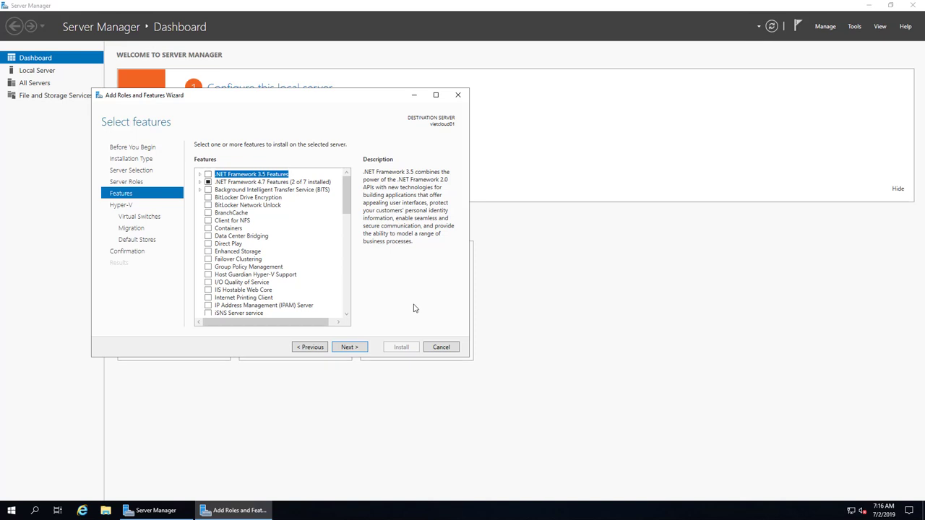
{"action": "left_click", "coordinate": [353, 348]}
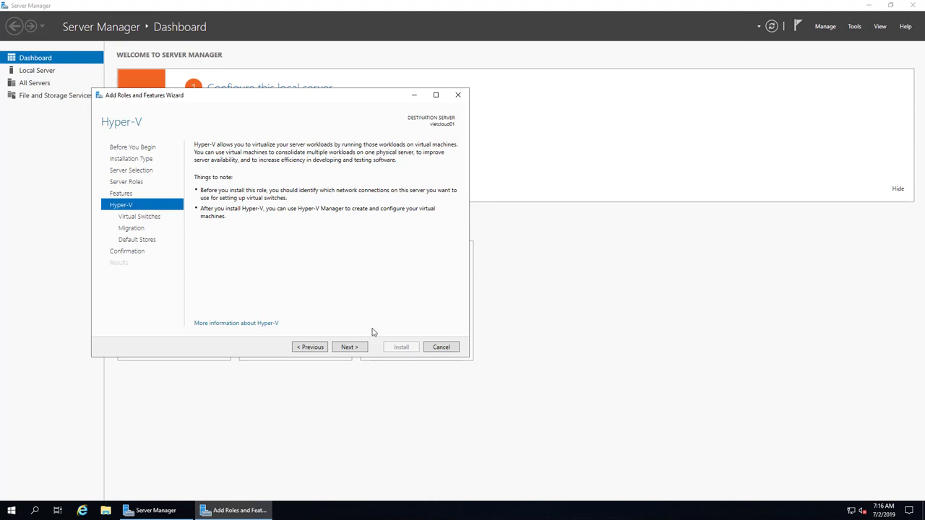
Install the Hyper-V role with no virtual switch, live migration off and the default store locations, and close the wizard.
{"action": "left_click", "coordinate": [353, 347]}
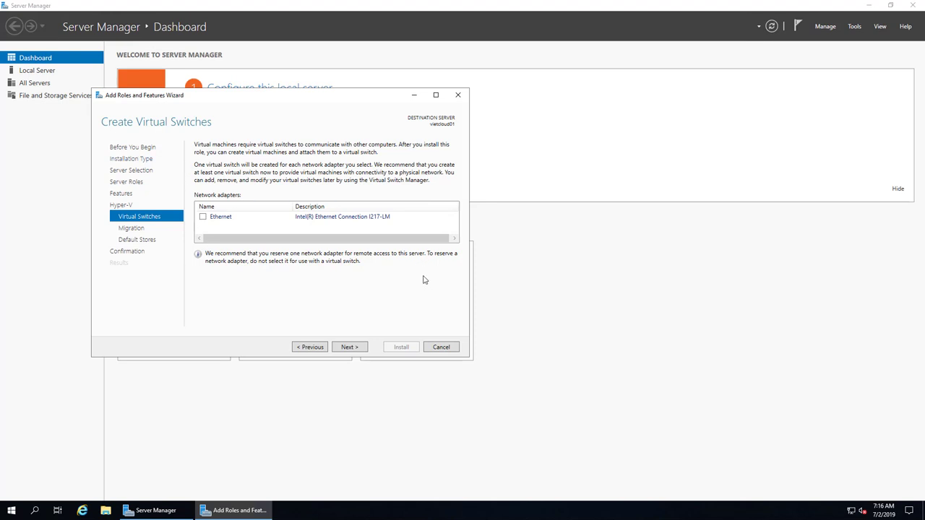
{"action": "left_click", "coordinate": [350, 348]}
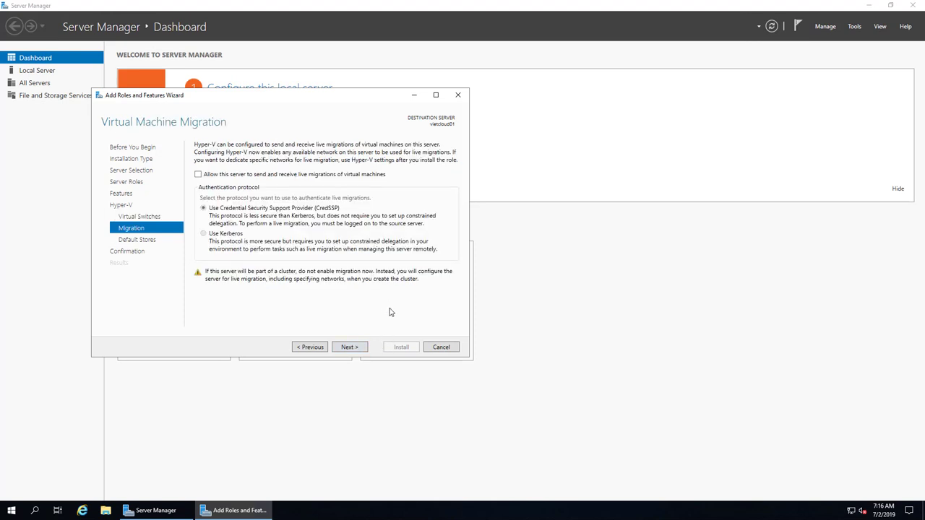
{"action": "left_click", "coordinate": [349, 348]}
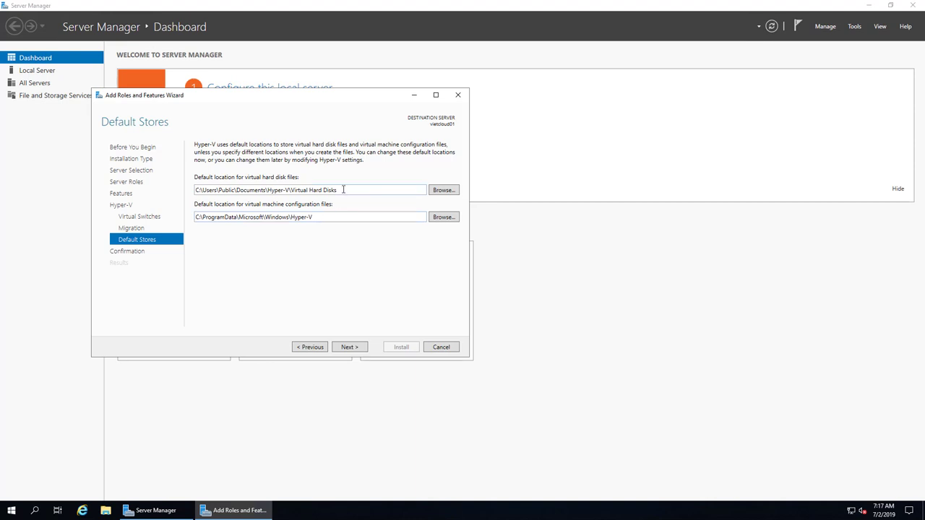
{"action": "triple_click", "coordinate": [343, 190]}
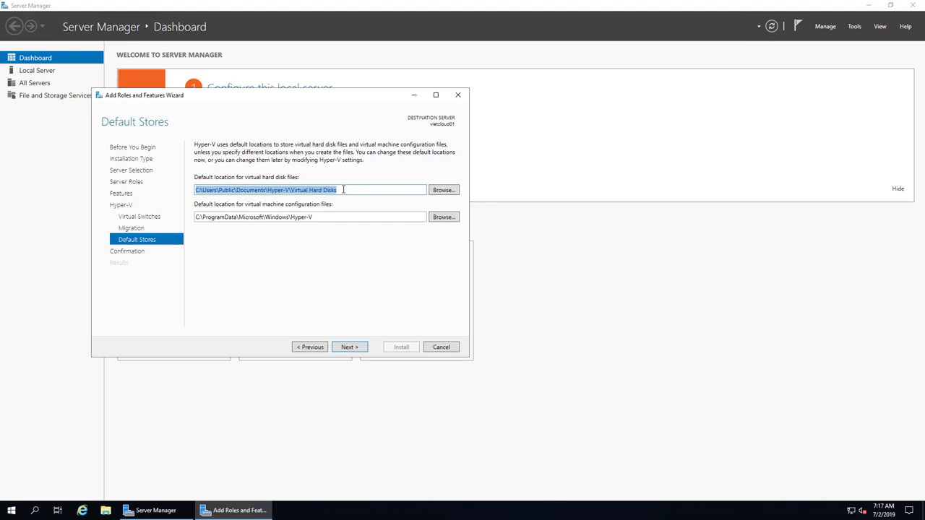
{"action": "left_click", "coordinate": [343, 190]}
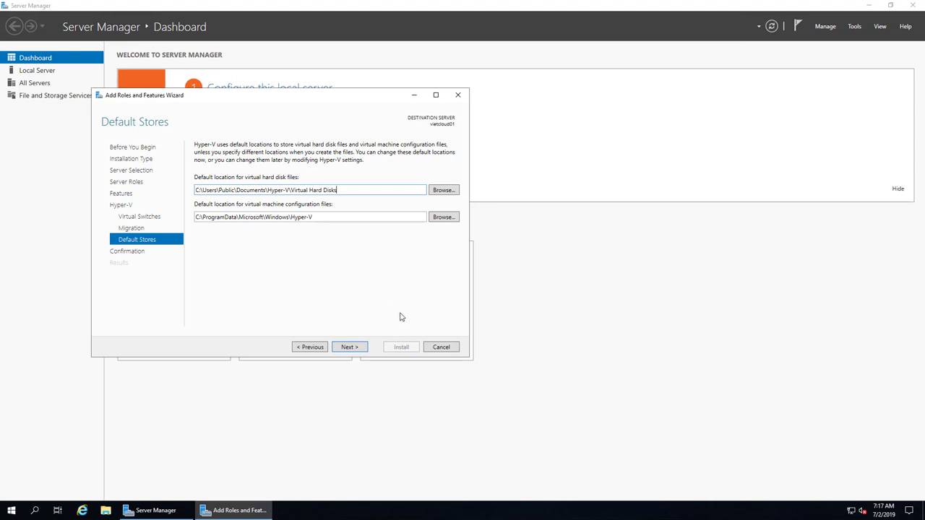
{"action": "left_click", "coordinate": [350, 346]}
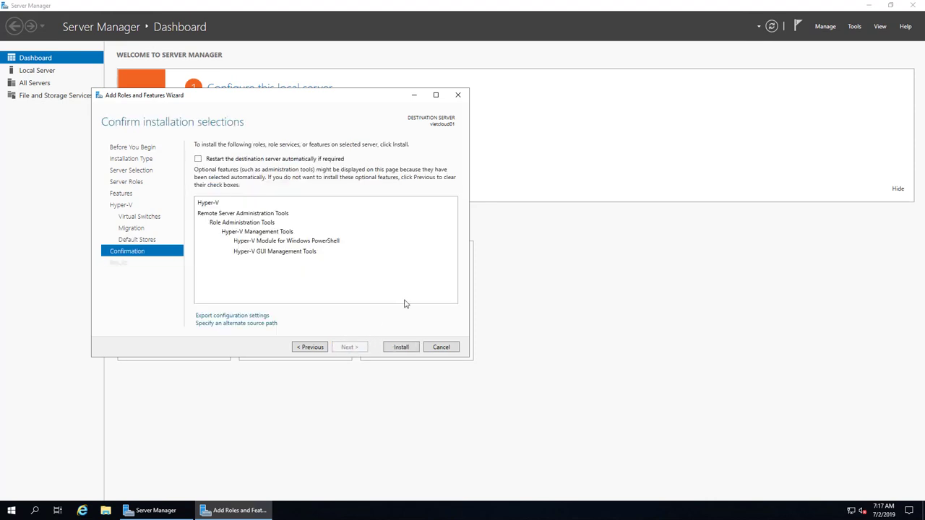
{"action": "left_click", "coordinate": [402, 349]}
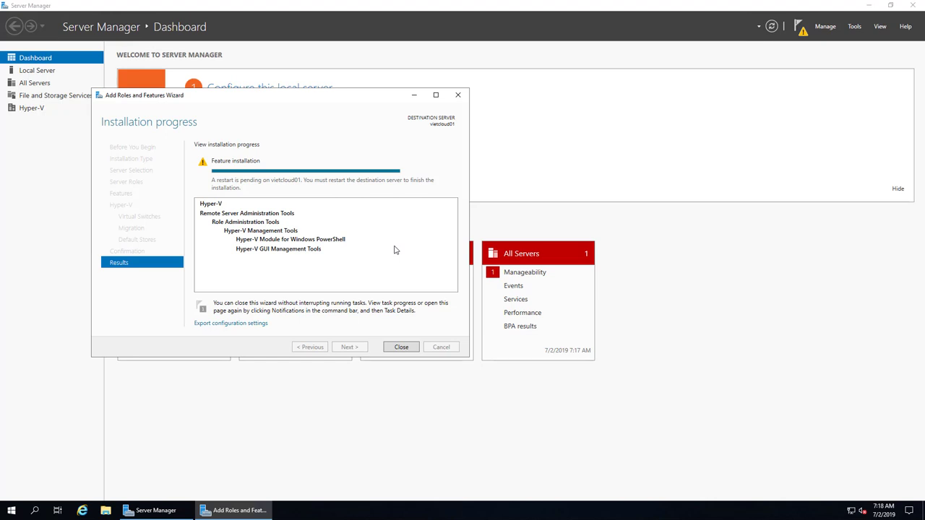
{"action": "left_click", "coordinate": [402, 347]}
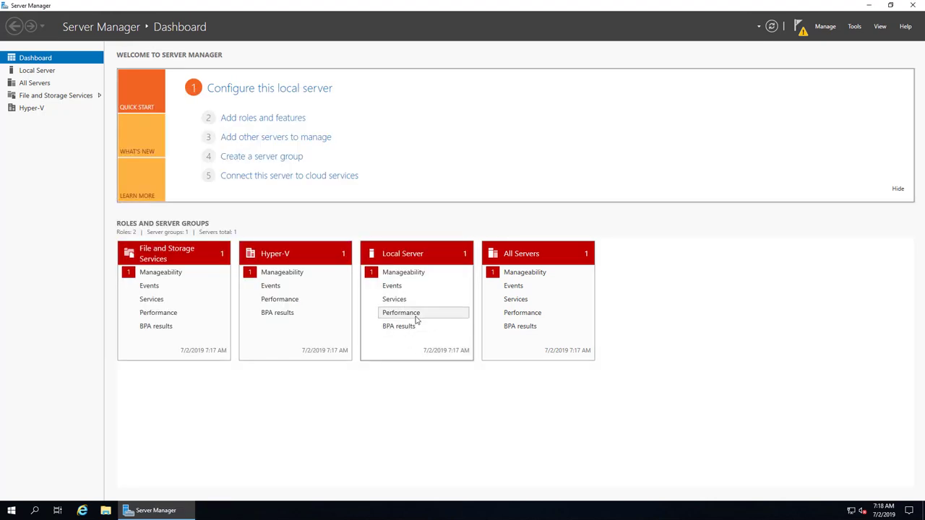
Restart the server to complete the pending Hyper-V installation.
{"action": "left_click", "coordinate": [17, 509]}
{"action": "left_click", "coordinate": [14, 491]}
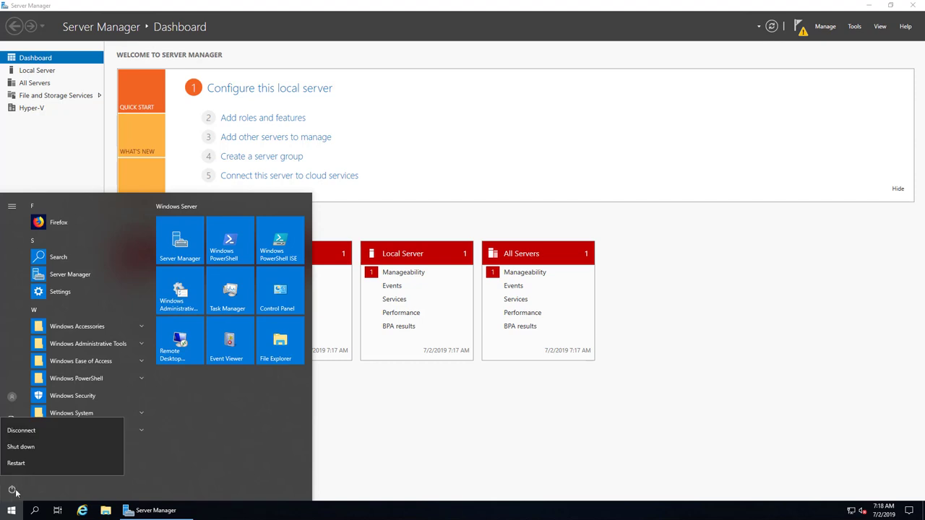
{"action": "left_click", "coordinate": [18, 466]}
{"action": "left_click", "coordinate": [150, 461]}
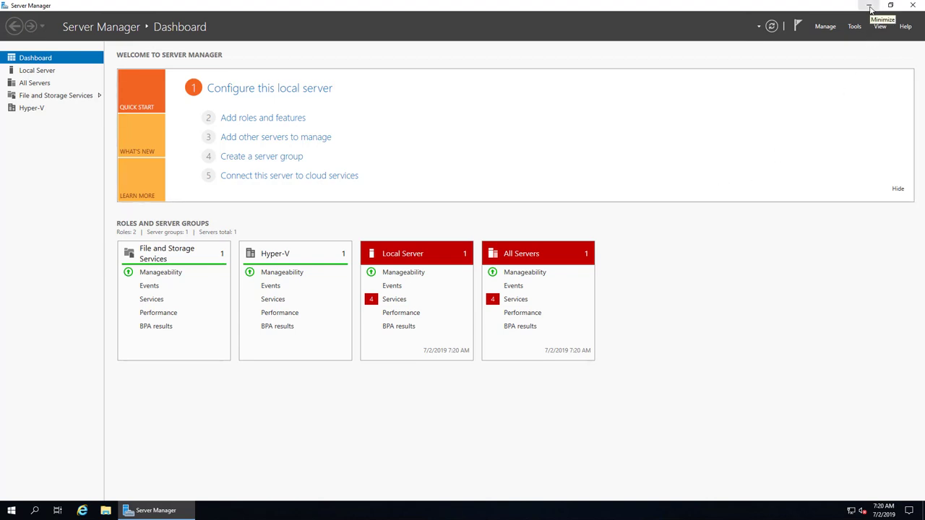
Minimize Server Manager and open Hyper-V Manager in a maximized window.
{"action": "left_click", "coordinate": [869, 6]}
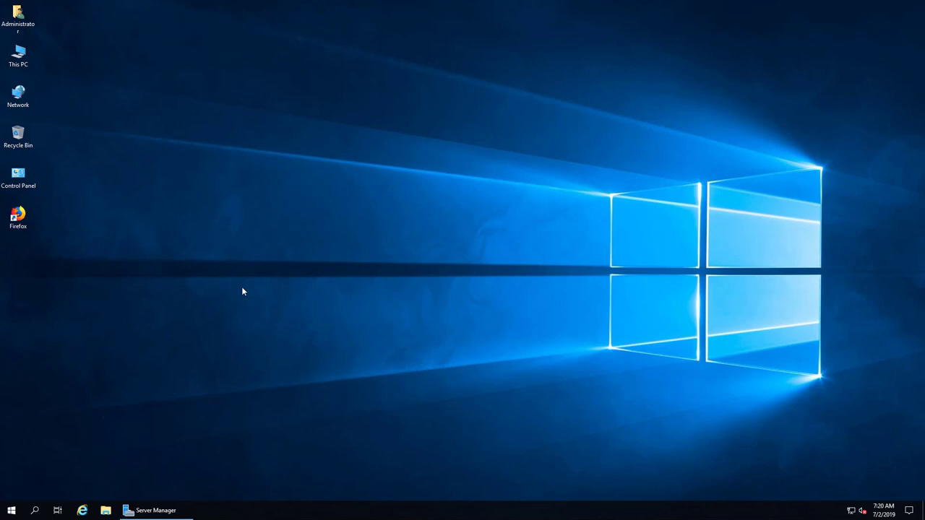
{"action": "left_click", "coordinate": [12, 508]}
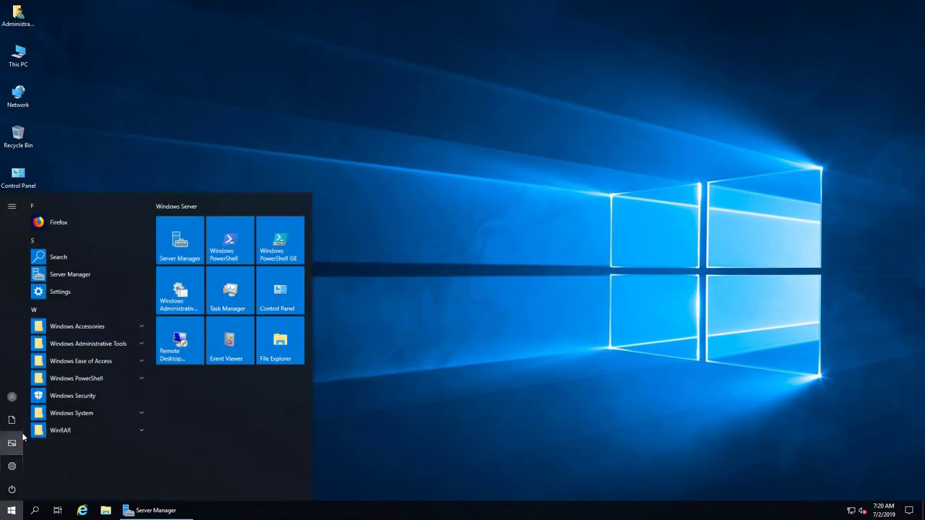
{"action": "left_click", "coordinate": [82, 343]}
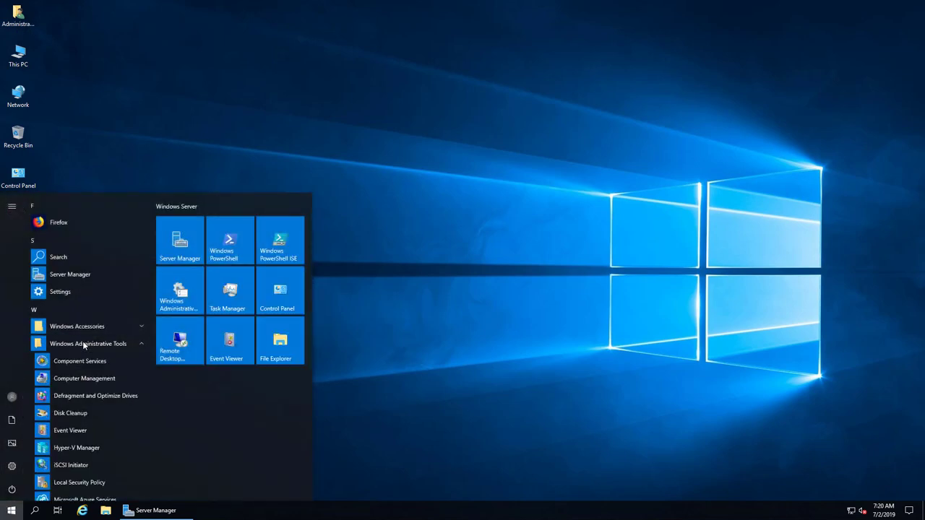
{"action": "left_click", "coordinate": [91, 451]}
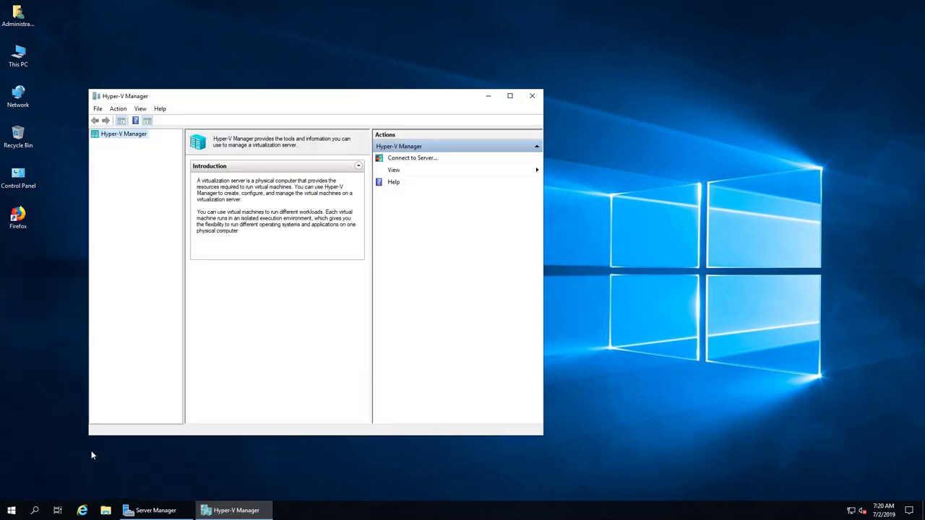
{"action": "left_click", "coordinate": [510, 96]}
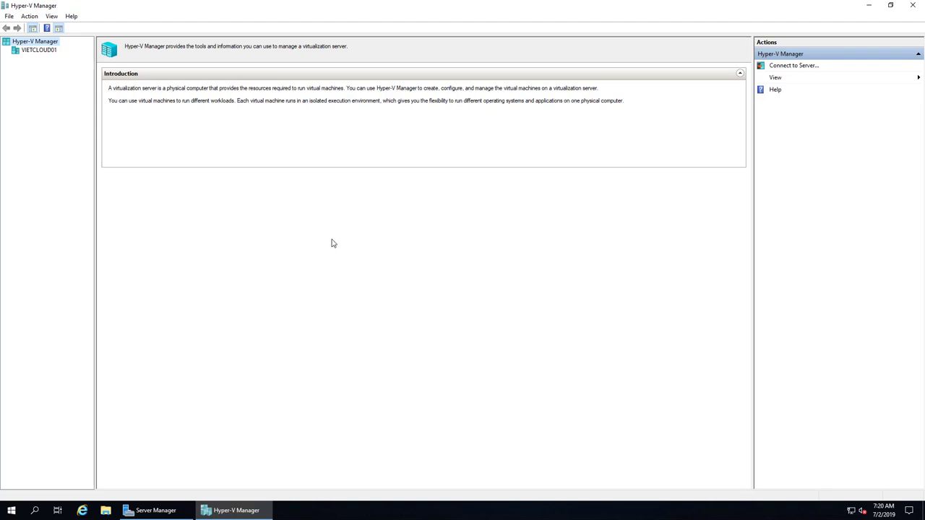
Open the Virtual Switch Manager for the host VIETCLOUD01.
{"action": "left_click", "coordinate": [39, 51]}
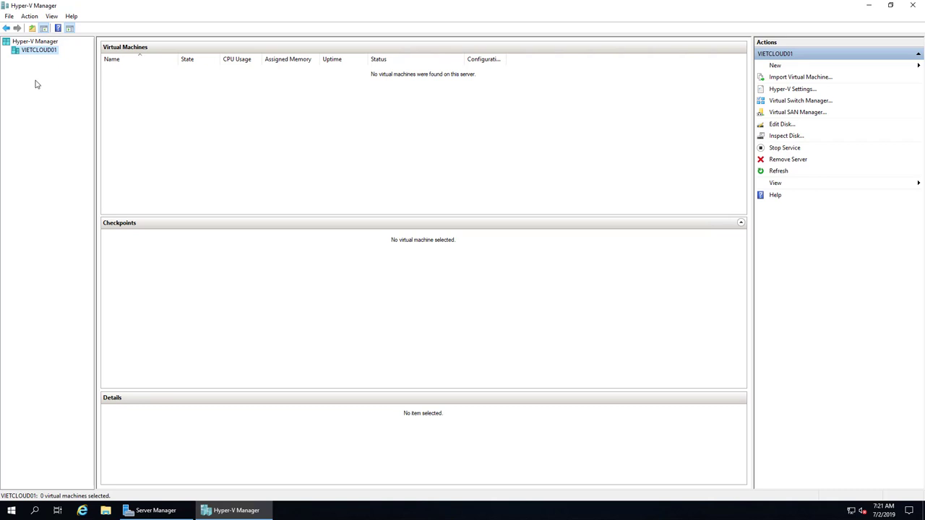
{"action": "right_click", "coordinate": [47, 54]}
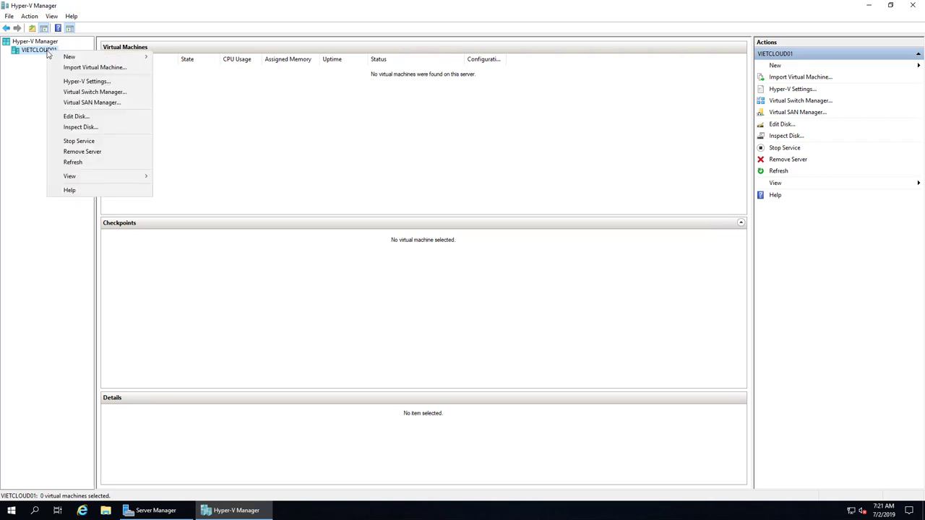
{"action": "left_click", "coordinate": [133, 101]}
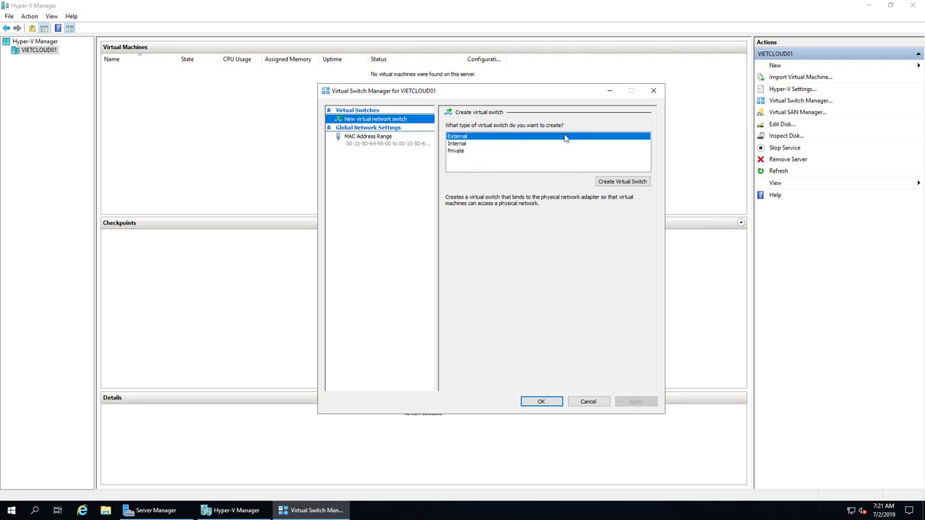
Compare the descriptions of the External, Internal and Private virtual switch types.
{"action": "left_click", "coordinate": [464, 143]}
{"action": "left_click", "coordinate": [457, 151]}
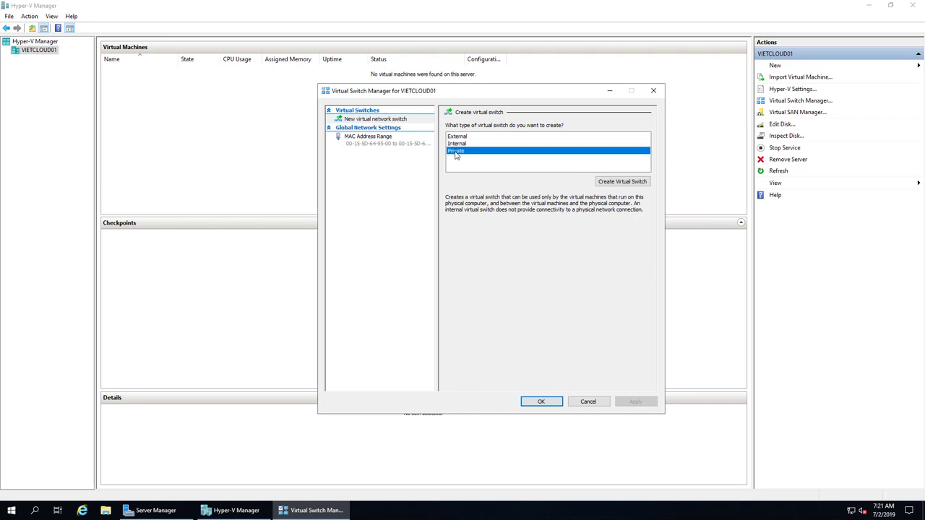
{"action": "left_click", "coordinate": [513, 138]}
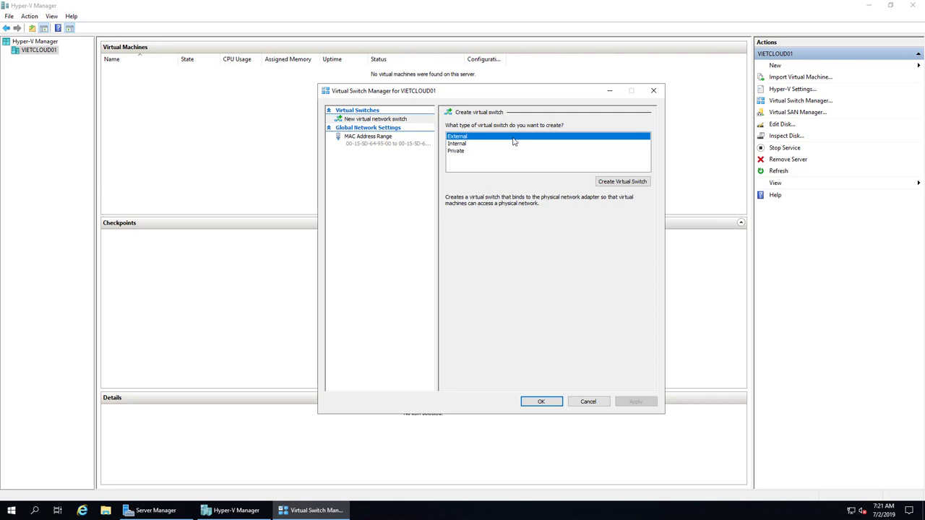
{"action": "left_click", "coordinate": [481, 145]}
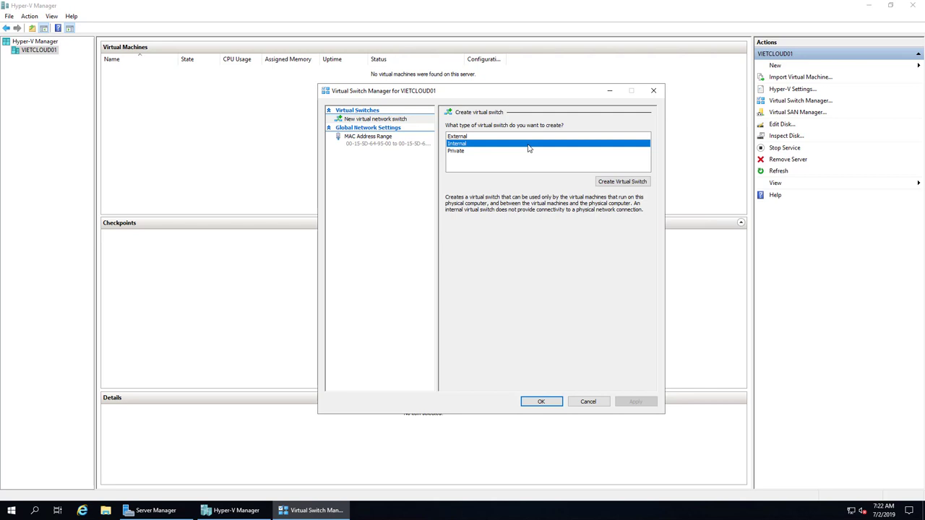
{"action": "left_click", "coordinate": [526, 151]}
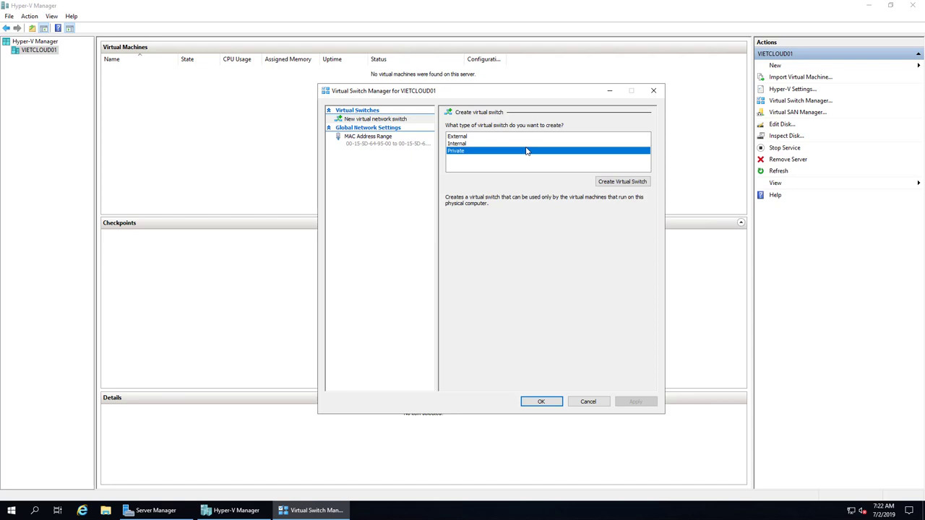
Review the External, Internal and Private switch types once more, reading what each one connects.
{"action": "left_click", "coordinate": [526, 138]}
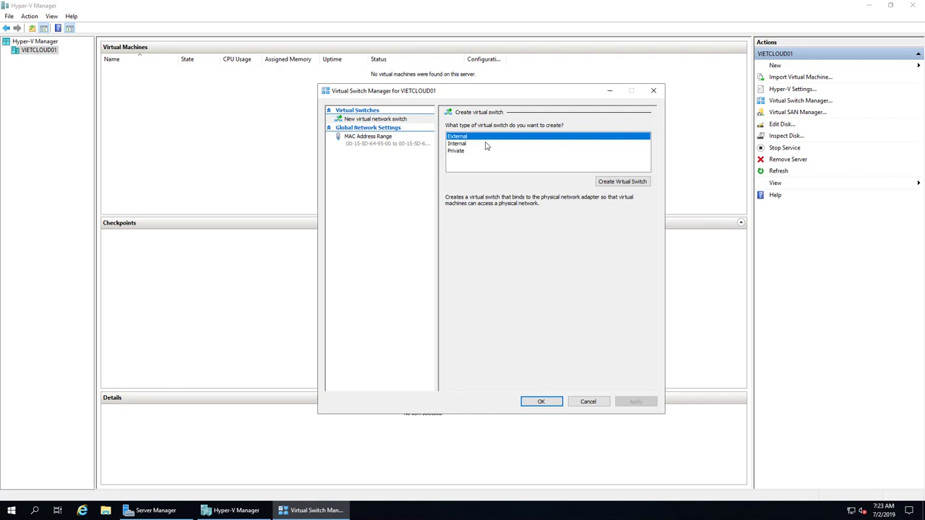
{"action": "left_click", "coordinate": [486, 144]}
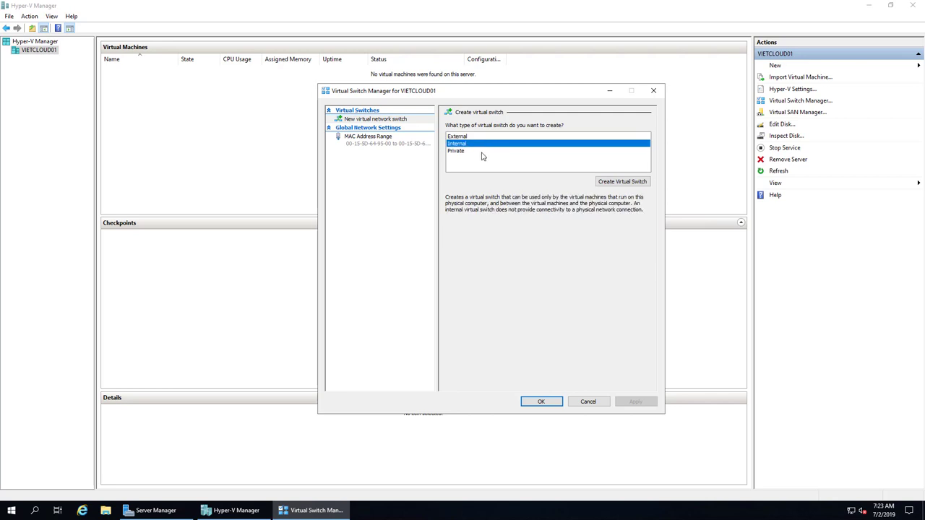
{"action": "left_click", "coordinate": [480, 151]}
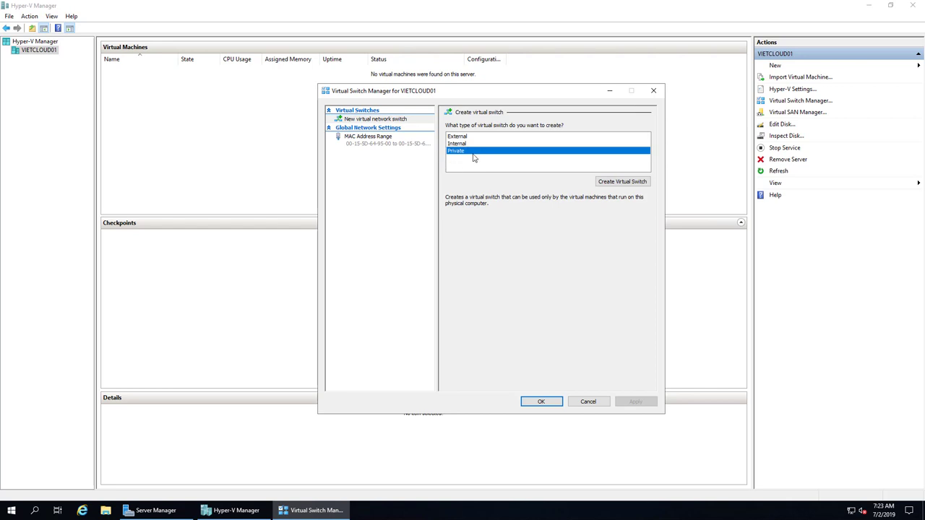
Create a new virtual switch of the External type and name it LAN.
{"action": "left_click", "coordinate": [466, 137]}
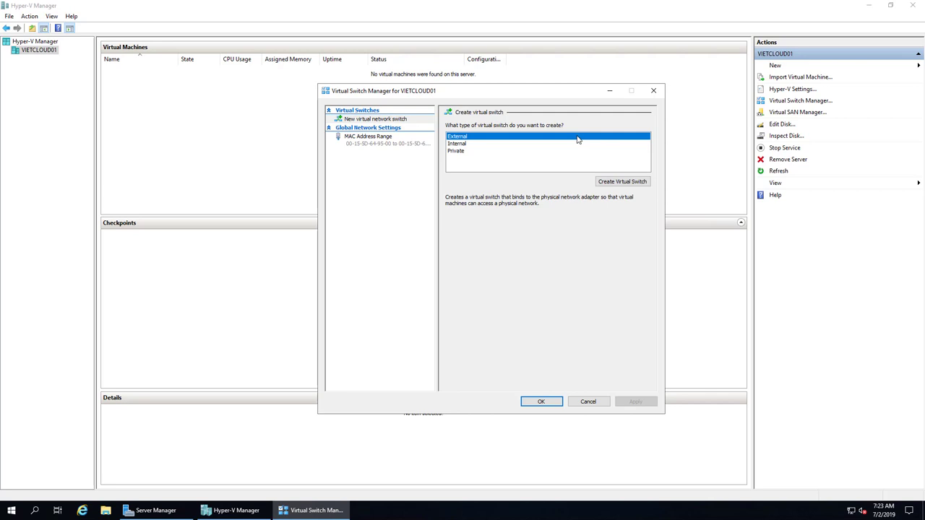
{"action": "left_click", "coordinate": [625, 182]}
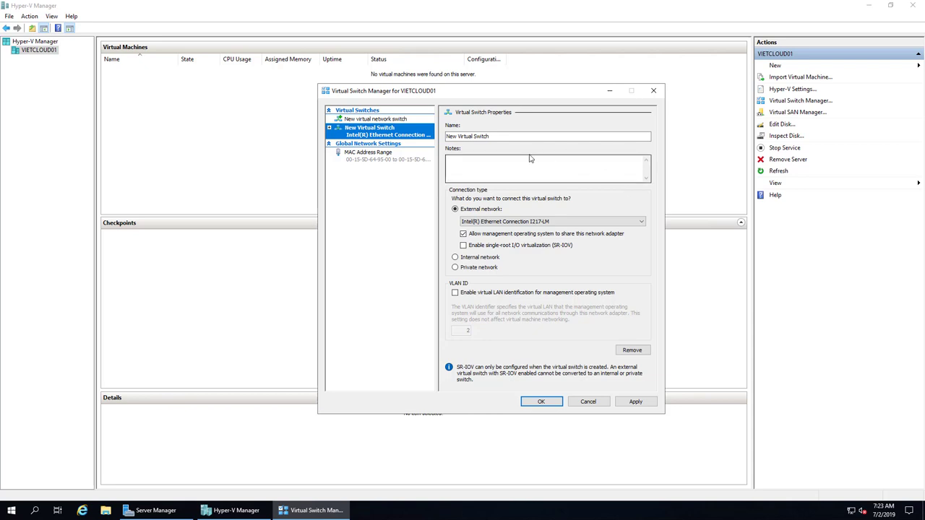
{"action": "left_click_drag", "start_coordinate": [504, 137], "coordinate": [404, 136]}
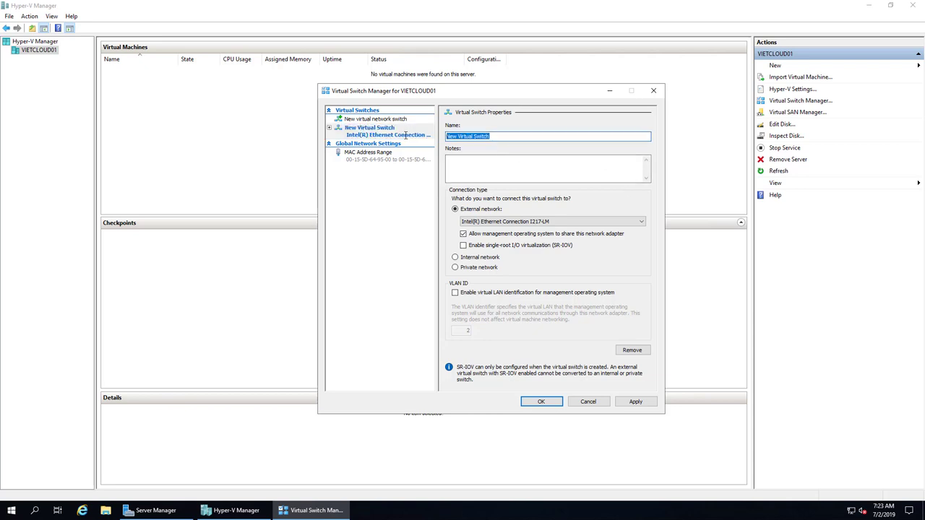
{"action": "type", "text": "LAN"}
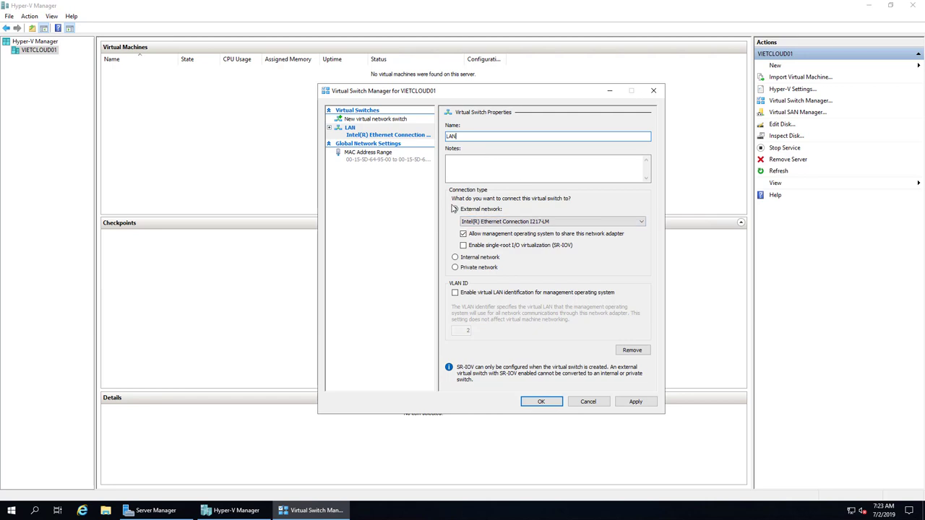
Keep the Intel(R) Ethernet Connection I217-LM adapter as the LAN switch's external network and apply the networking changes.
{"action": "left_click", "coordinate": [611, 222]}
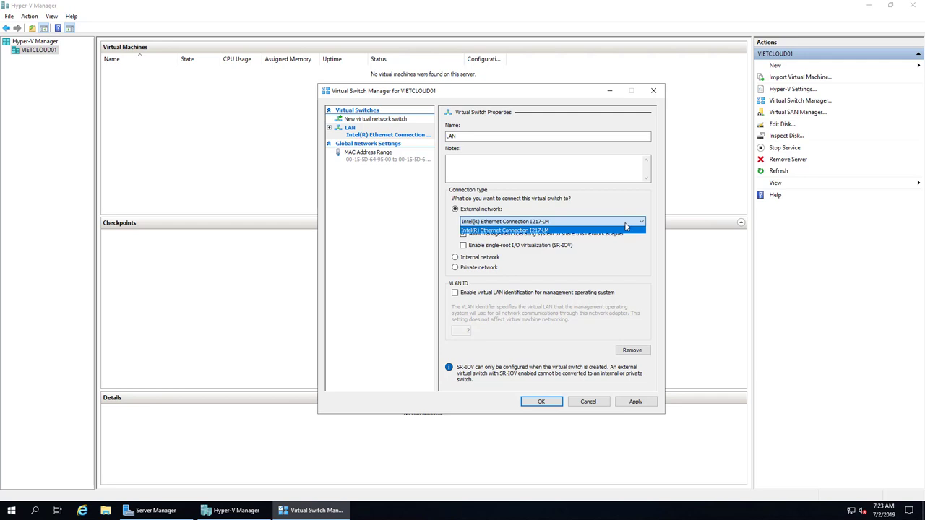
{"action": "left_click", "coordinate": [629, 255]}
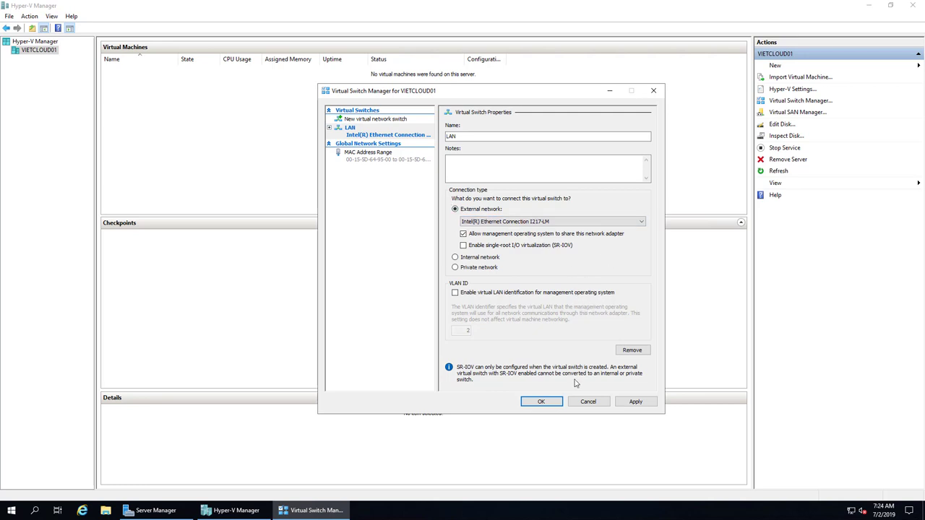
{"action": "left_click", "coordinate": [540, 402]}
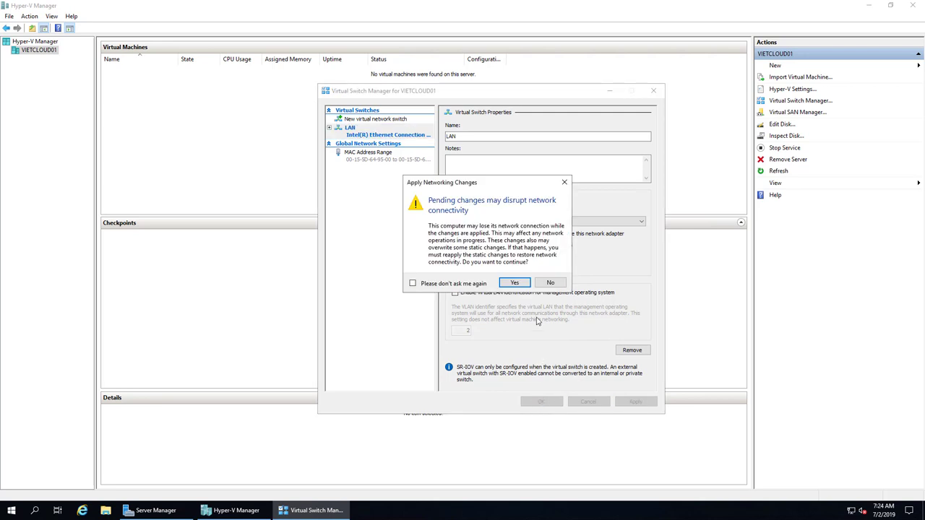
{"action": "left_click", "coordinate": [514, 282]}
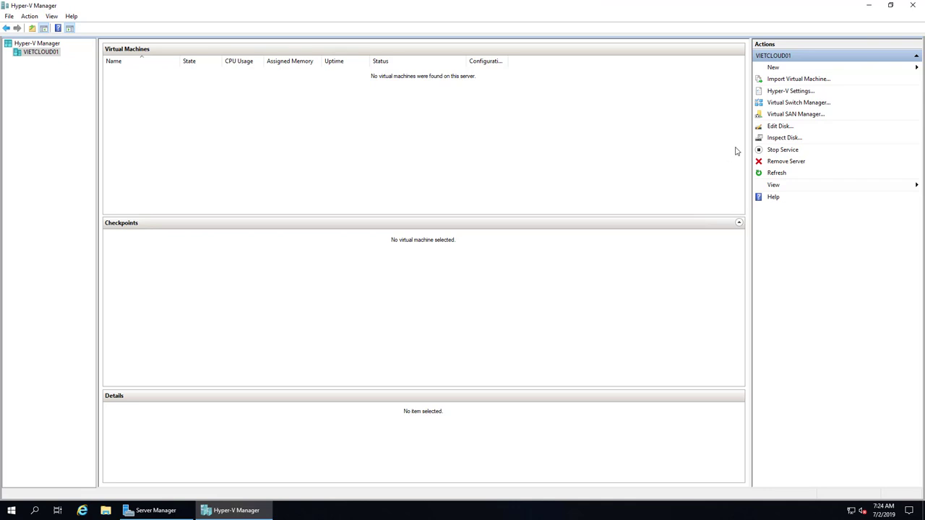
Minimize Hyper-V Manager, open the server's network adapter list and look at the Ethernet and vEthernet (LAN) adapters.
{"action": "left_click", "coordinate": [870, 9]}
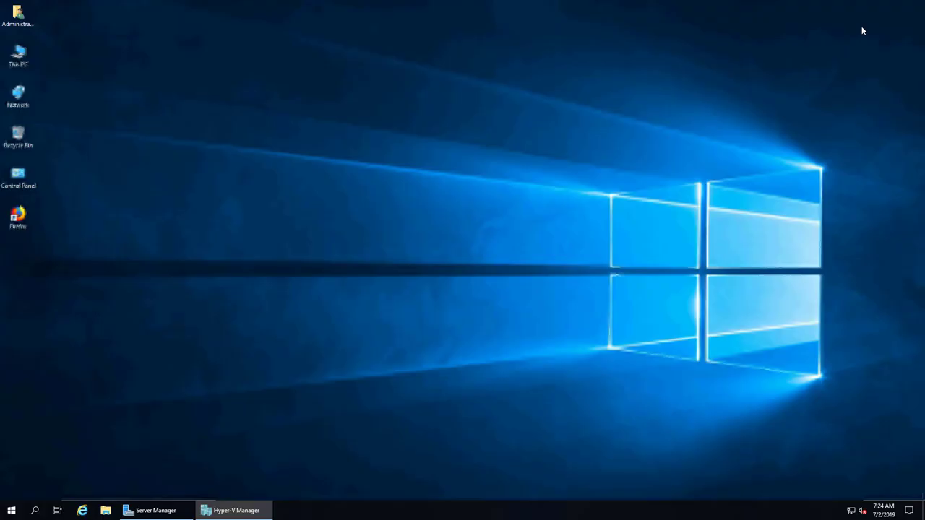
{"action": "right_click", "coordinate": [24, 103]}
{"action": "left_click", "coordinate": [65, 197]}
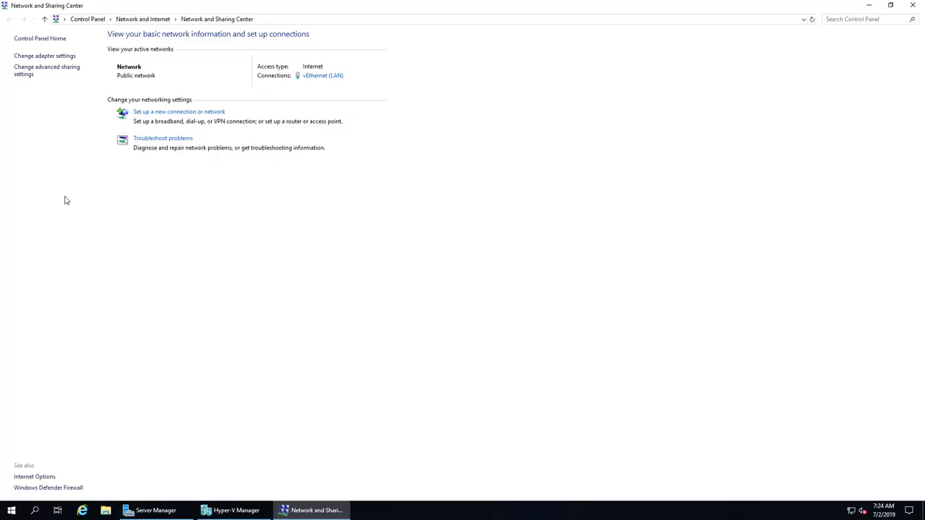
{"action": "left_click", "coordinate": [57, 56]}
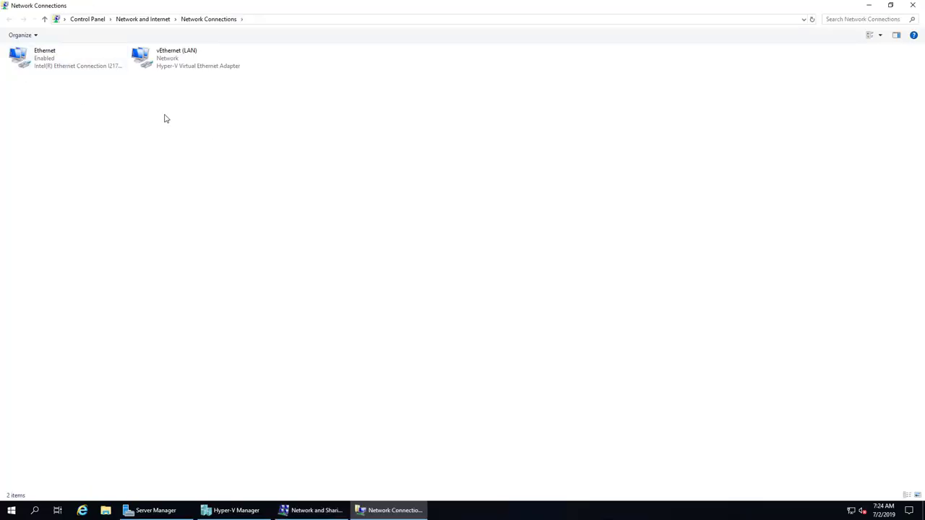
{"action": "left_click", "coordinate": [45, 62]}
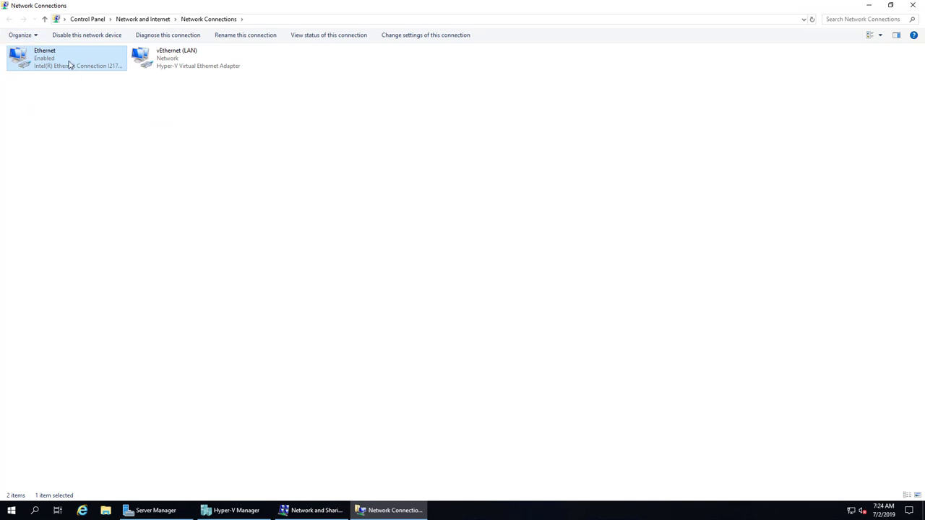
{"action": "left_click", "coordinate": [186, 67]}
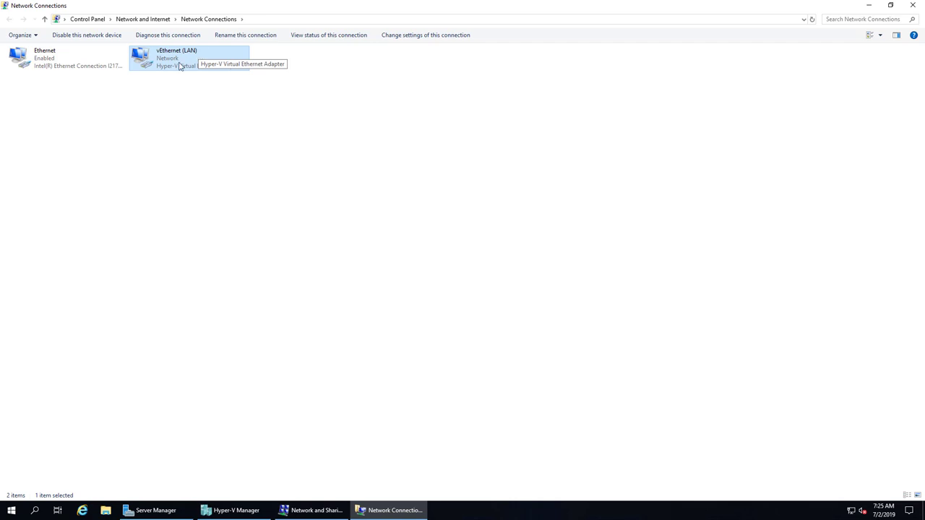
Inspect the status and Internet Protocol Version 4 settings of vEthernet (LAN), leaving them unmodified.
{"action": "double_click", "coordinate": [180, 66]}
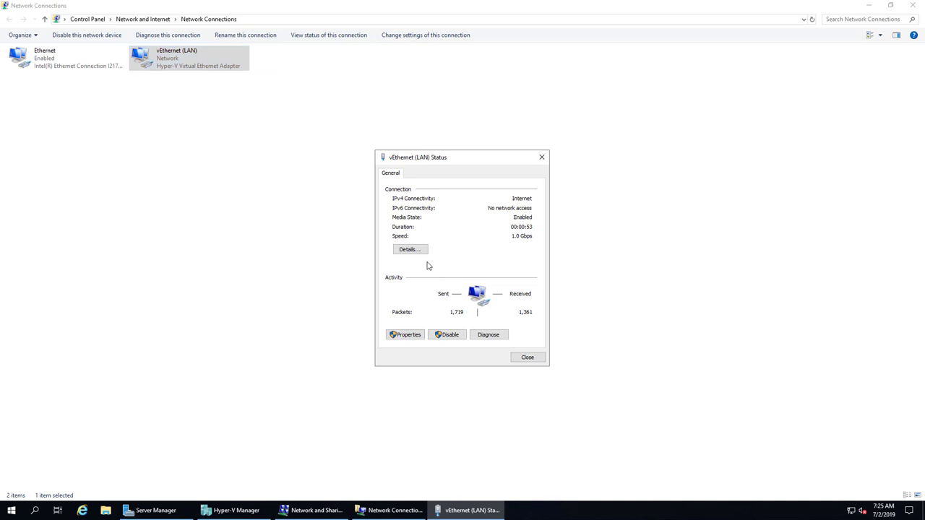
{"action": "left_click", "coordinate": [407, 334]}
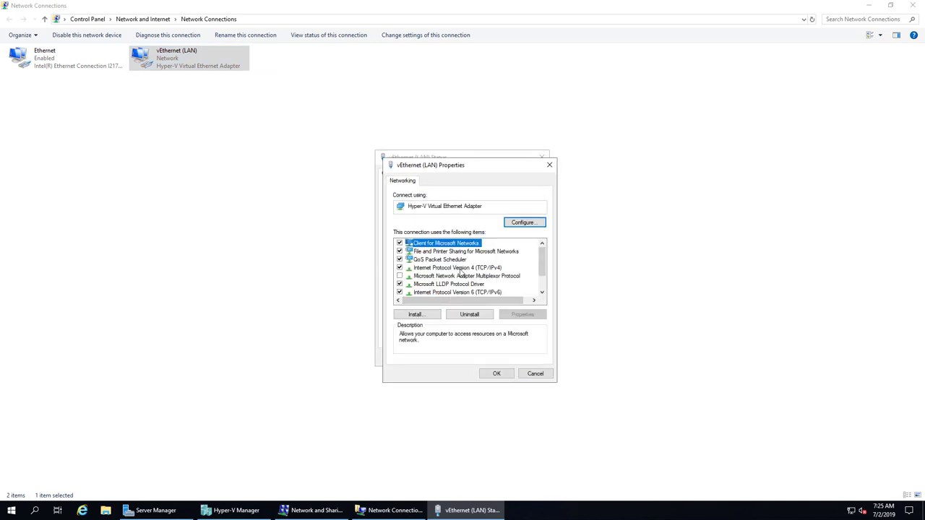
{"action": "double_click", "coordinate": [460, 268]}
{"action": "left_click", "coordinate": [569, 402]}
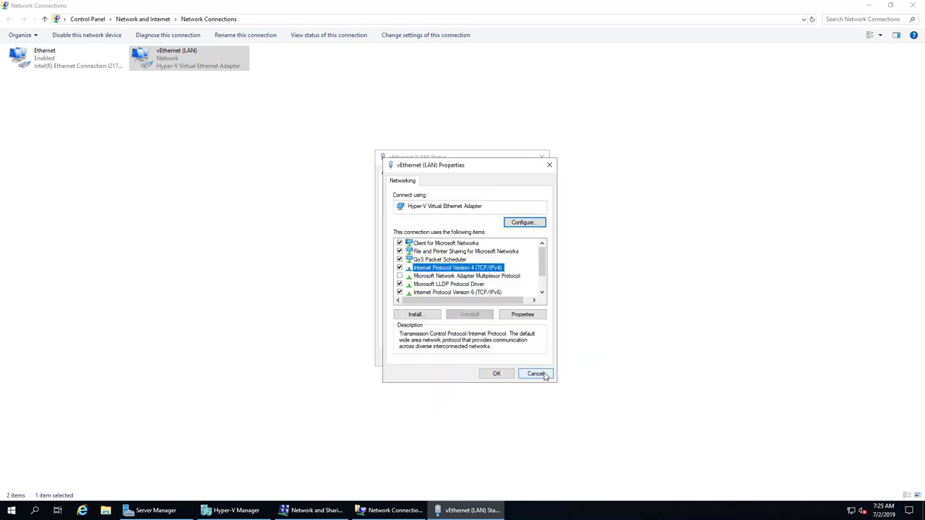
{"action": "left_click", "coordinate": [544, 375]}
{"action": "left_click", "coordinate": [518, 356]}
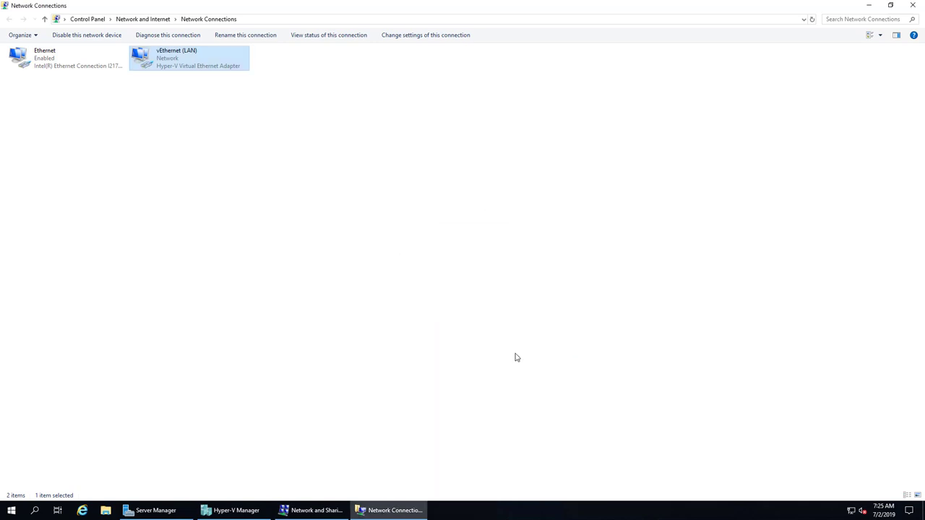
Check which protocols and services are enabled in the physical Ethernet adapter's properties, including Hyper-V Extensible Virtual Switch.
{"action": "right_click", "coordinate": [52, 67]}
{"action": "left_click", "coordinate": [105, 156]}
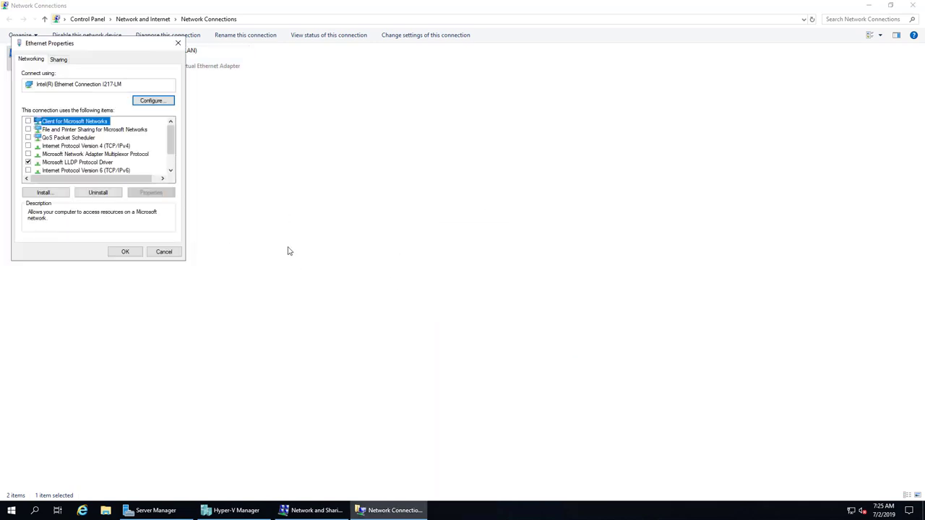
{"action": "left_click_drag", "start_coordinate": [168, 143], "coordinate": [172, 158]}
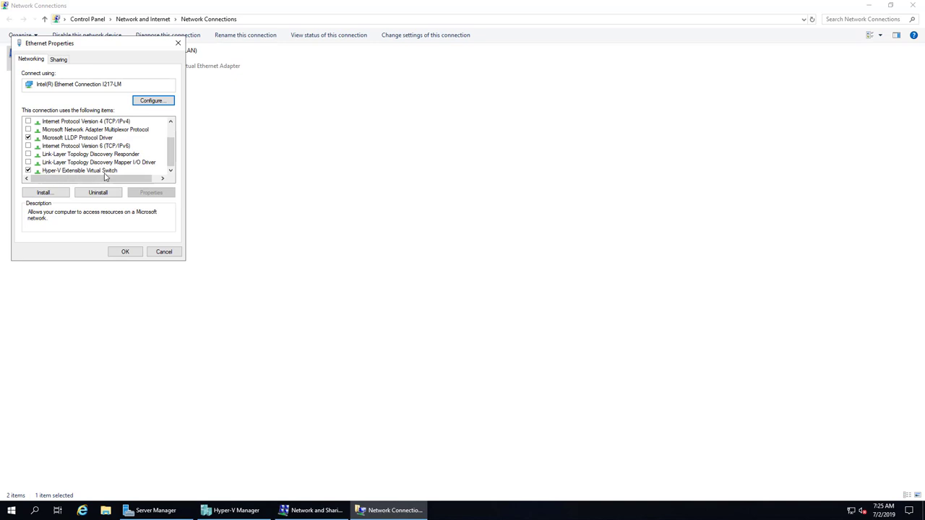
{"action": "left_click", "coordinate": [164, 252]}
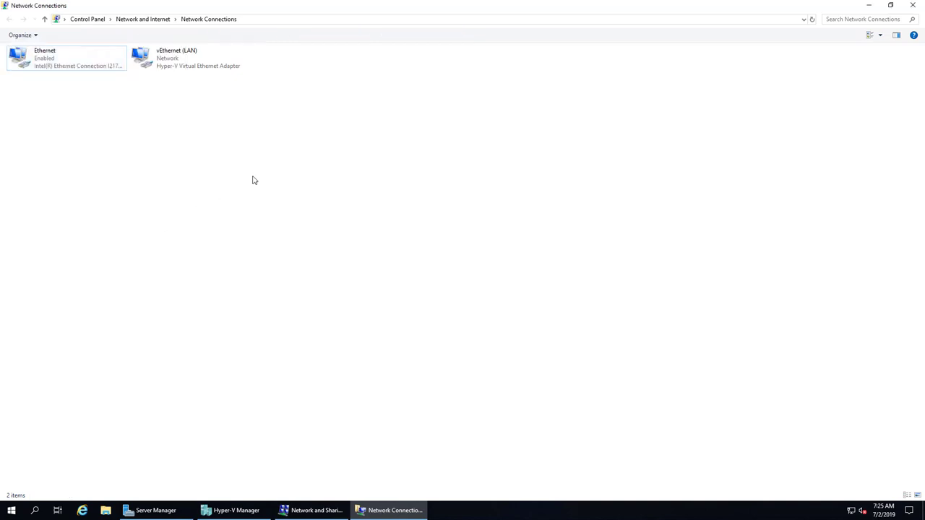
Close the Network Connections and Network and Sharing Center windows and return to Hyper-V Manager.
{"action": "left_click", "coordinate": [194, 58]}
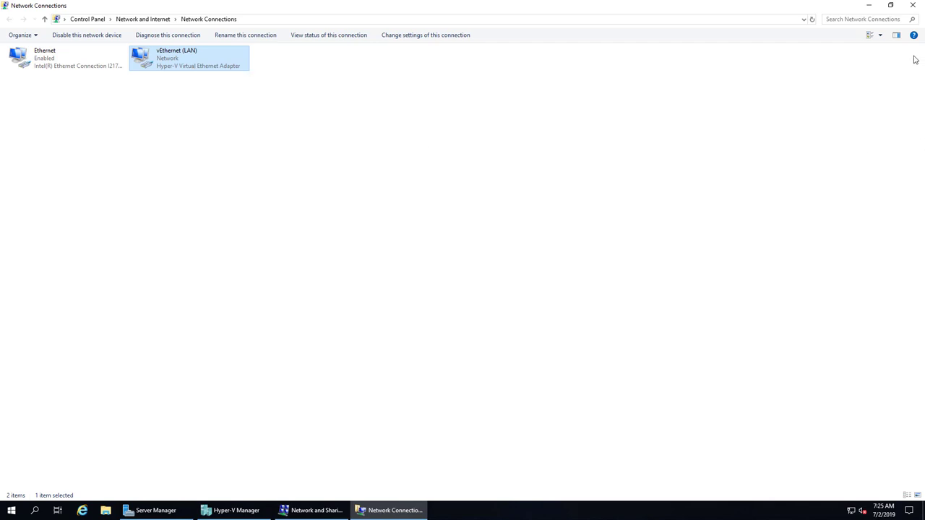
{"action": "left_click", "coordinate": [912, 5]}
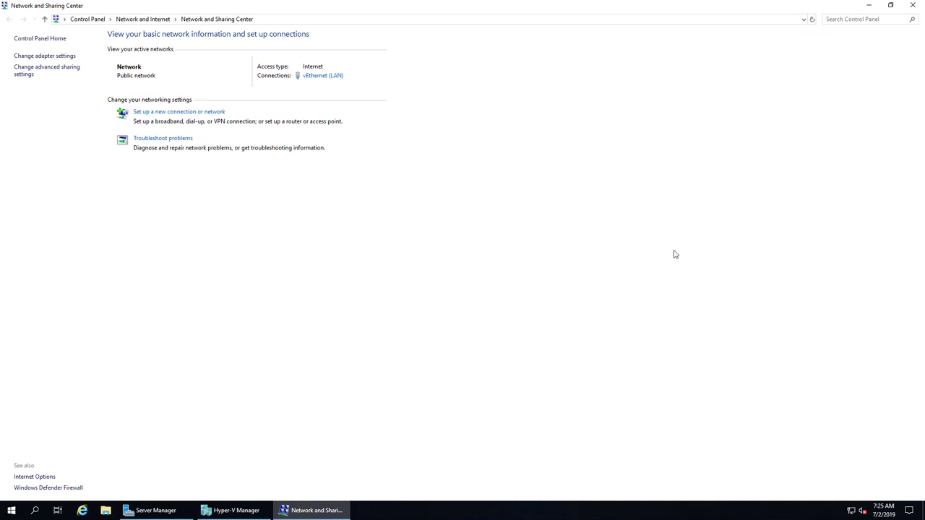
{"action": "left_click", "coordinate": [912, 5]}
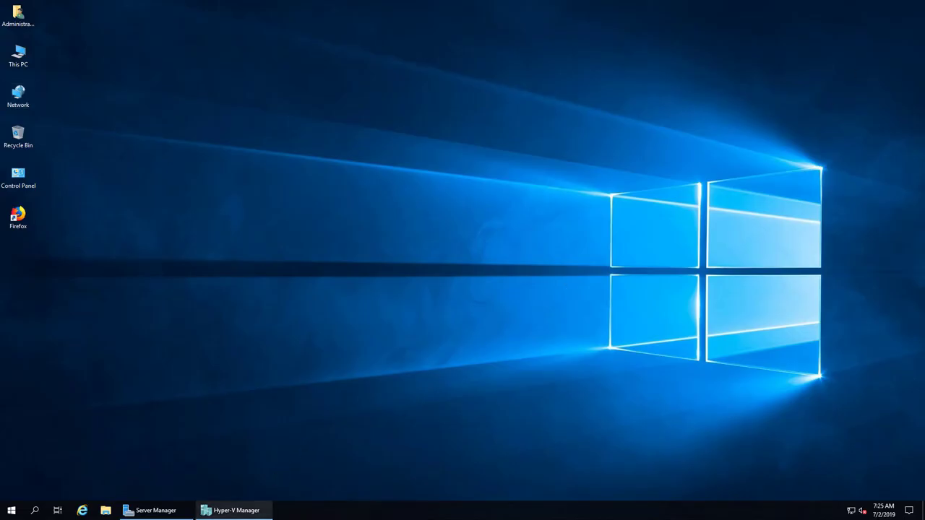
{"action": "left_click", "coordinate": [231, 510]}
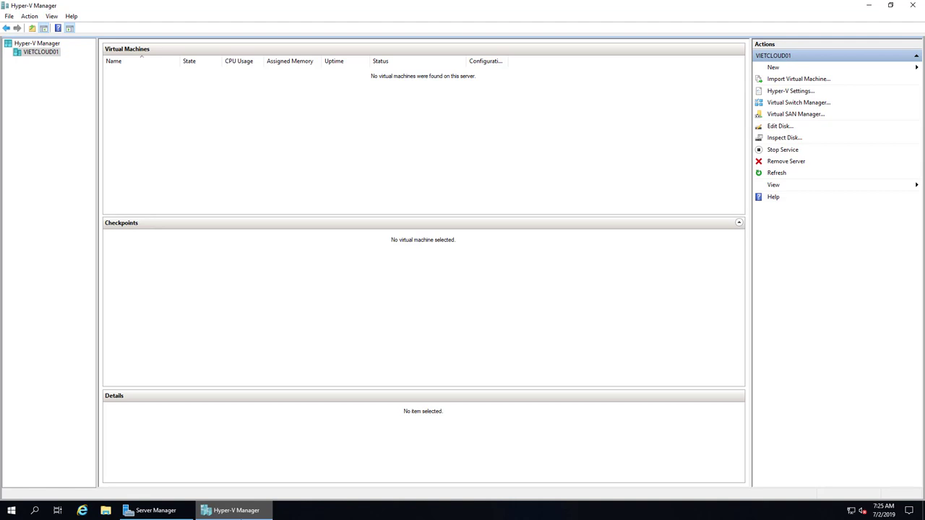
{"action": "left_click", "coordinate": [231, 510]}
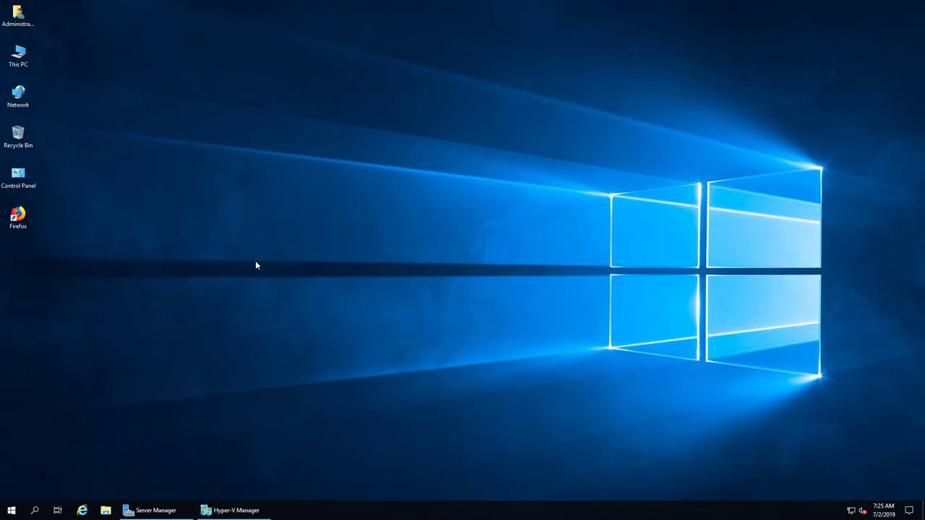
{"action": "left_click", "coordinate": [232, 510]}
Start creating a new virtual machine on the host VIETCLOUD01 and proceed to its name and location settings.
{"action": "right_click", "coordinate": [54, 56]}
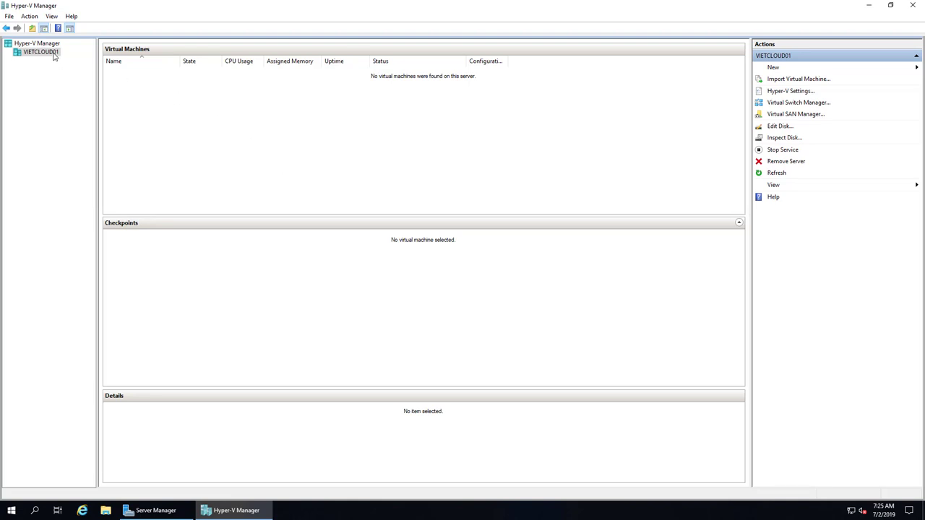
{"action": "mouse_move", "coordinate": [125, 56]}
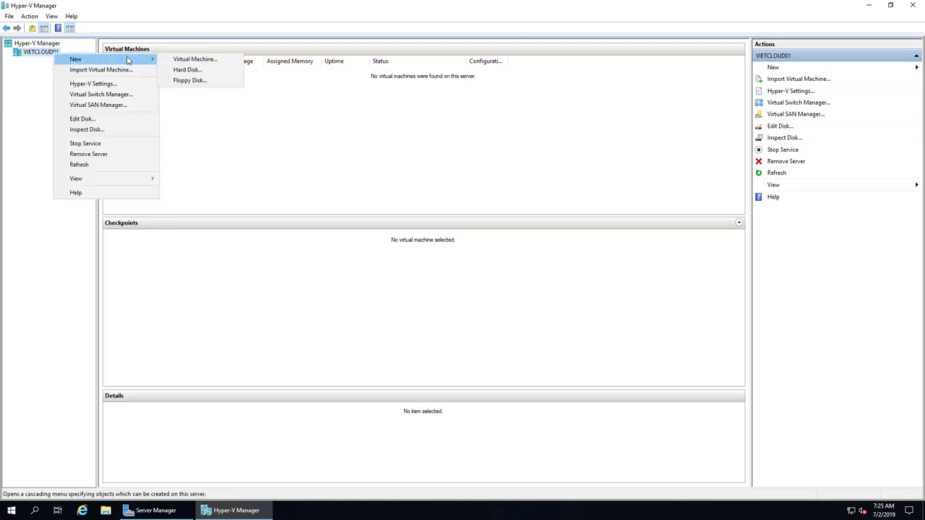
{"action": "left_click", "coordinate": [195, 59]}
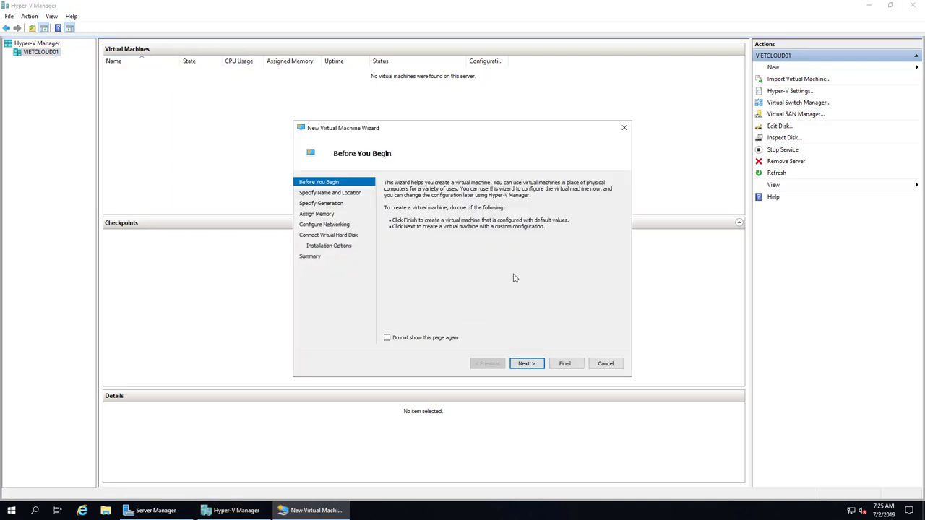
{"action": "left_click", "coordinate": [538, 366]}
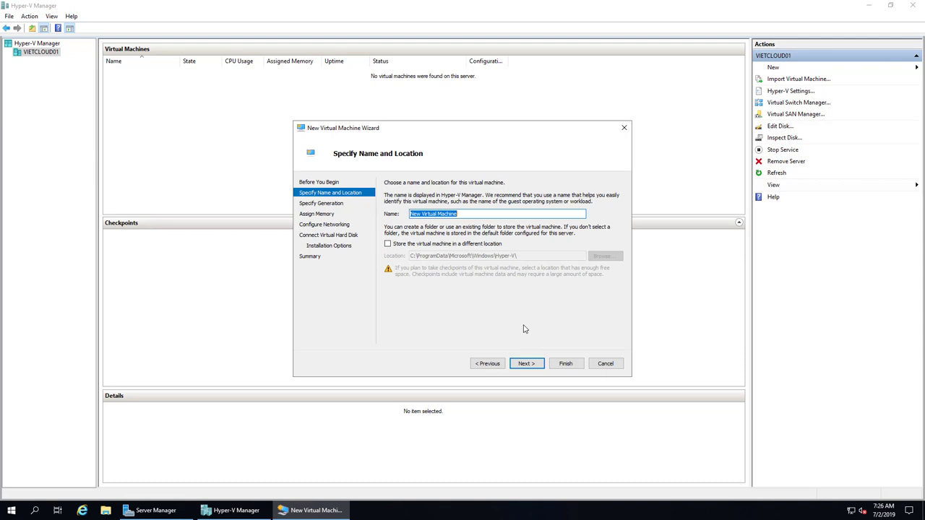
Name the virtual machine Windows 10 Pro 1903 and store it on the LAB (E:) drive instead of the default location.
{"action": "type", "text": "Windows 10 Pro 1903"}
{"action": "left_click", "coordinate": [434, 244]}
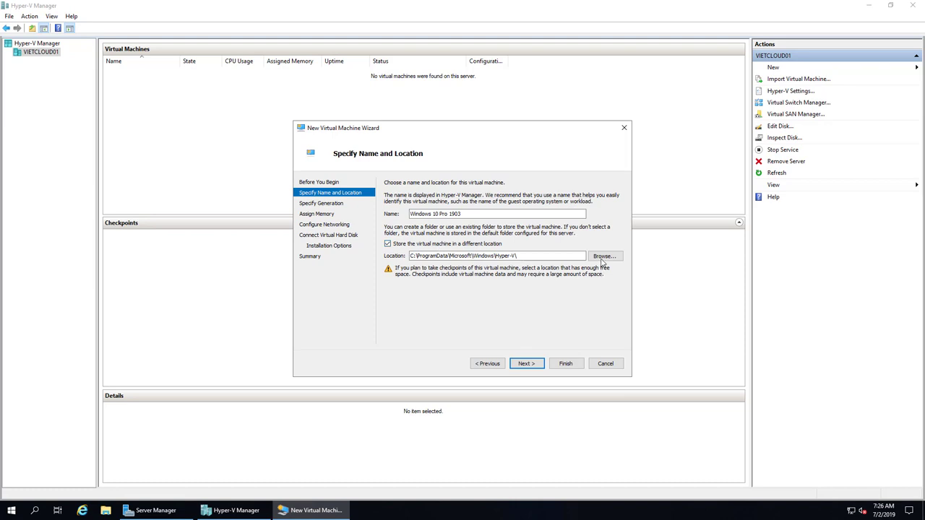
{"action": "left_click", "coordinate": [603, 257]}
{"action": "left_click", "coordinate": [328, 284]}
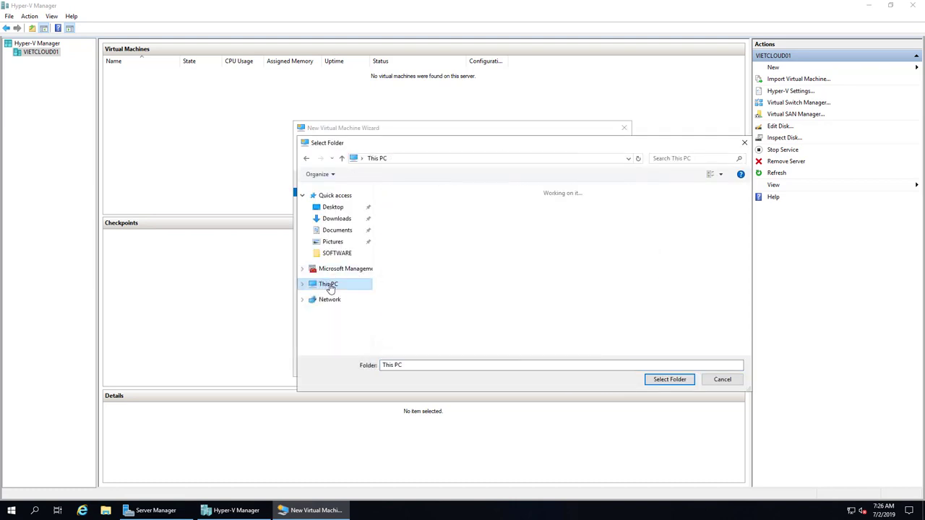
{"action": "left_click", "coordinate": [683, 310]}
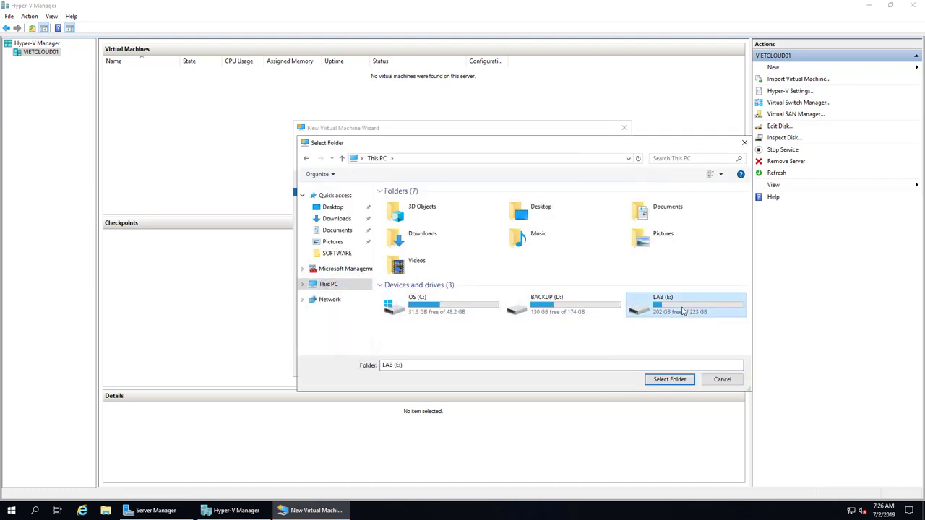
{"action": "double_click", "coordinate": [683, 311]}
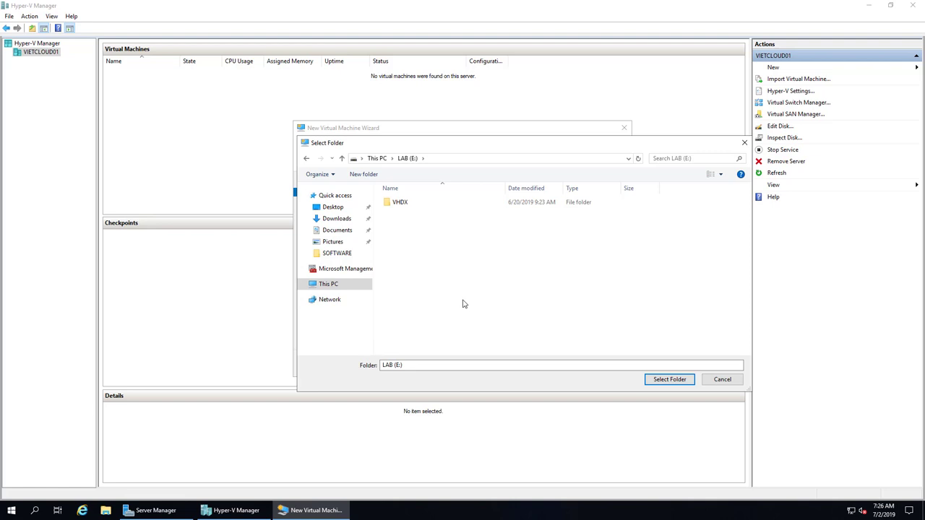
{"action": "left_click", "coordinate": [661, 377]}
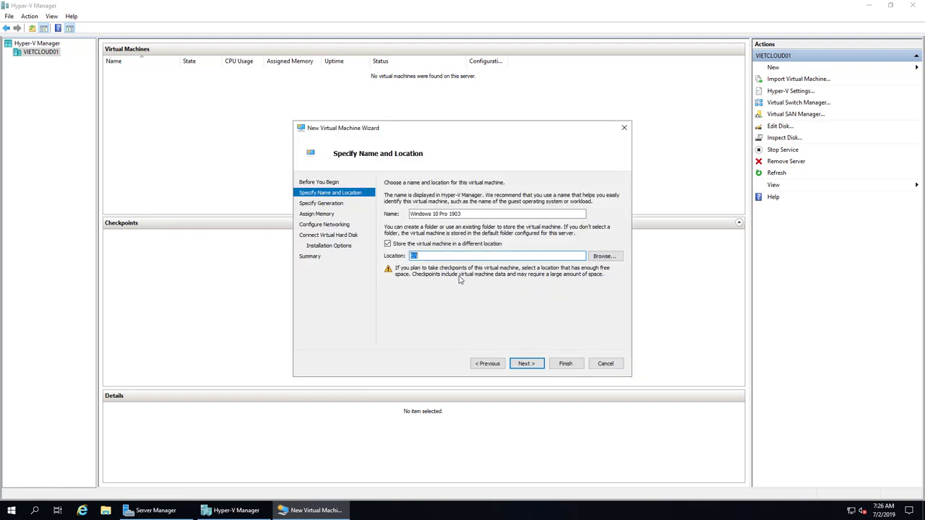
{"action": "left_click", "coordinate": [528, 363]}
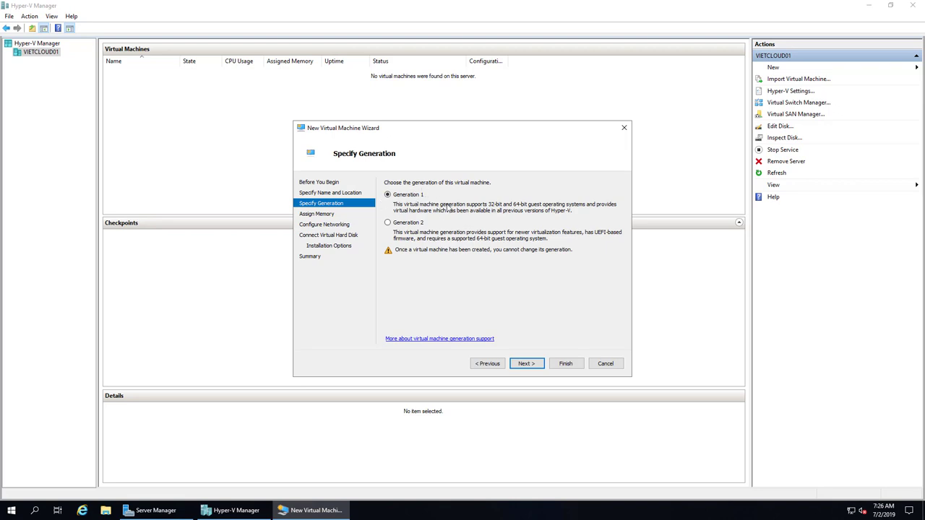
Keep Generation 1 for the virtual machine and set its startup memory to 4096 MB.
{"action": "left_click", "coordinate": [527, 363]}
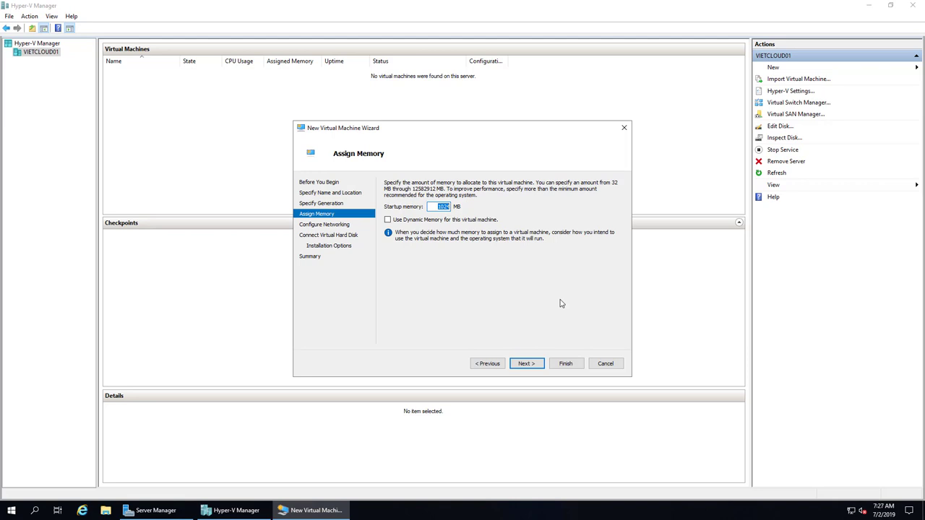
{"action": "type", "text": "4096"}
{"action": "left_click", "coordinate": [533, 366]}
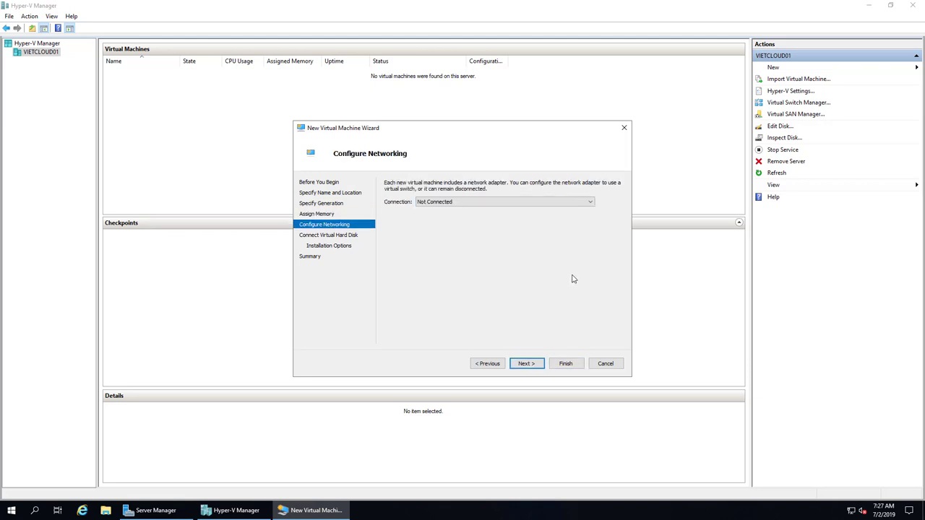
Connect the virtual machine's network adapter to the LAN switch and accept a new 127 GB VHDX virtual hard disk with the proposed name and location.
{"action": "left_click", "coordinate": [589, 203]}
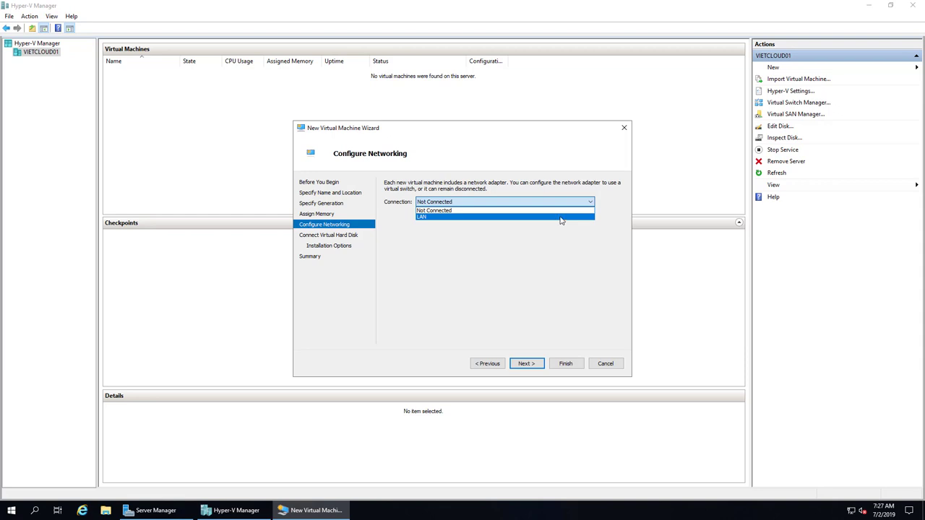
{"action": "left_click", "coordinate": [561, 218]}
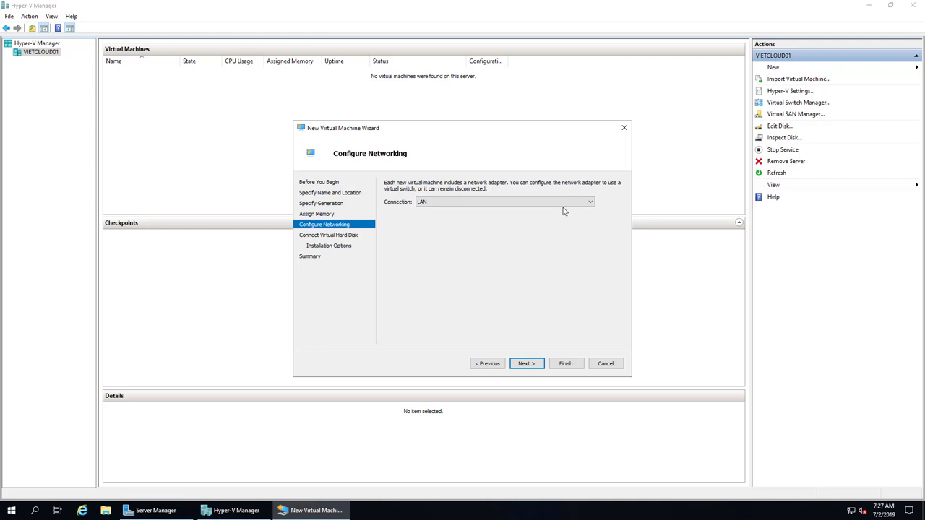
{"action": "left_click", "coordinate": [561, 203]}
{"action": "left_click", "coordinate": [491, 218]}
{"action": "left_click", "coordinate": [530, 365]}
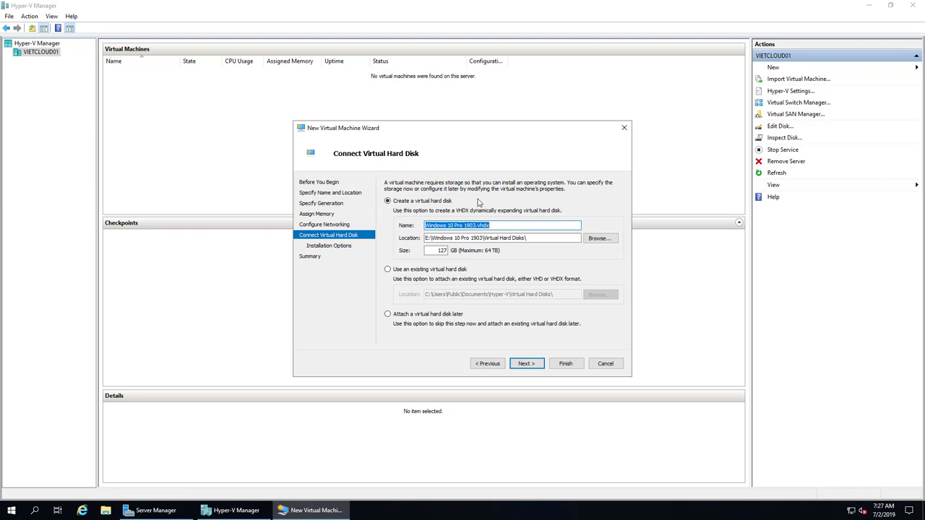
{"action": "left_click", "coordinate": [438, 251]}
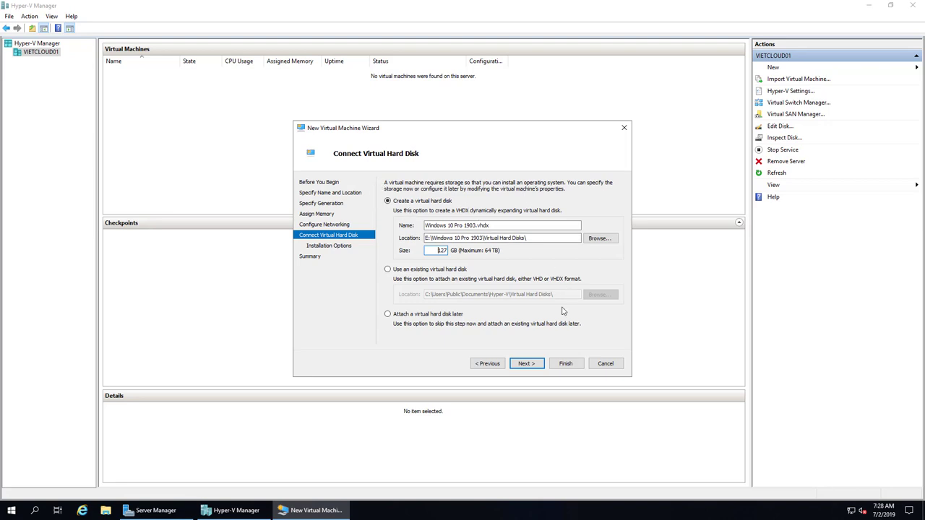
{"action": "left_click", "coordinate": [535, 365]}
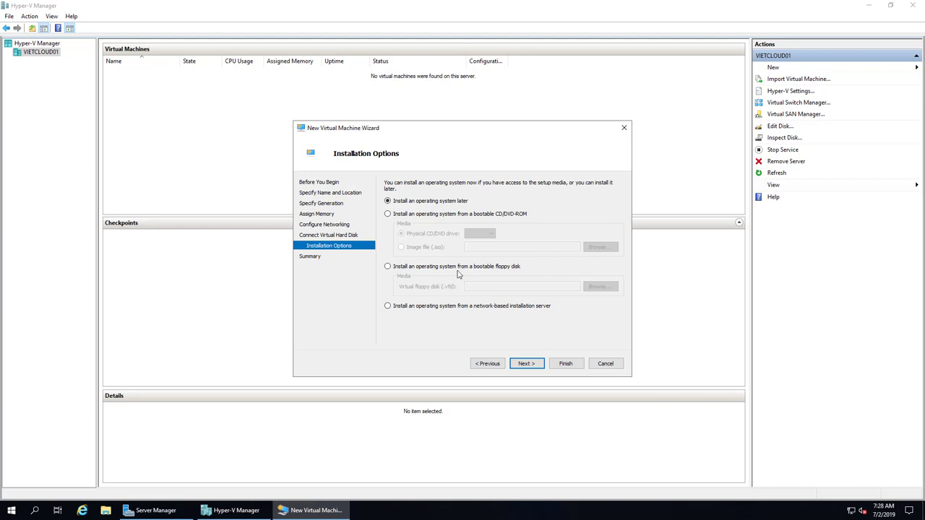
Choose installation from the image file D:\SOFTWARE\1064Pro1903.iso as bootable CD/DVD-ROM media and finish creating the virtual machine.
{"action": "left_click", "coordinate": [387, 214]}
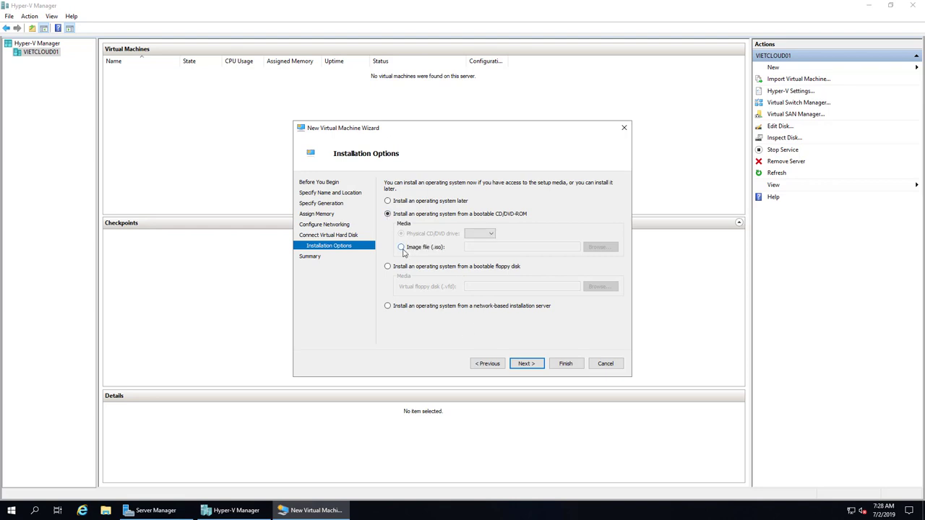
{"action": "left_click", "coordinate": [401, 247]}
{"action": "left_click", "coordinate": [598, 247]}
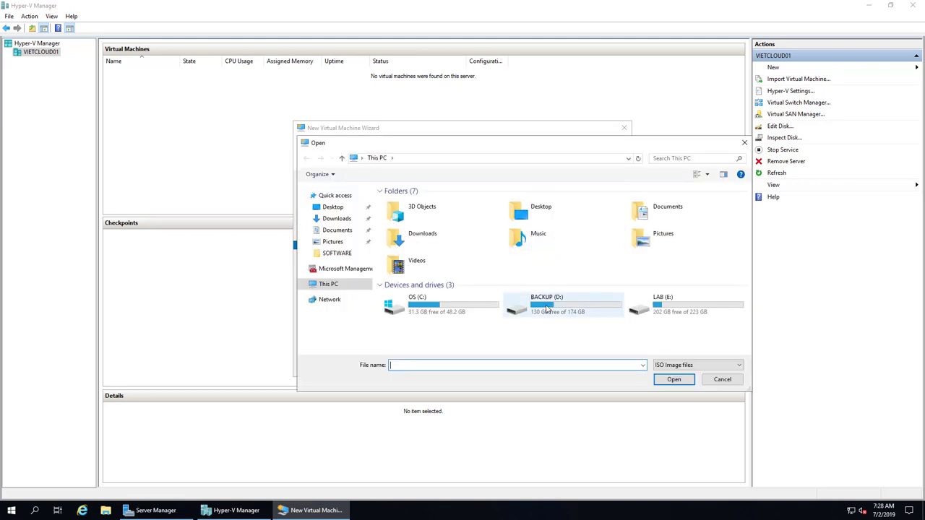
{"action": "double_click", "coordinate": [547, 309]}
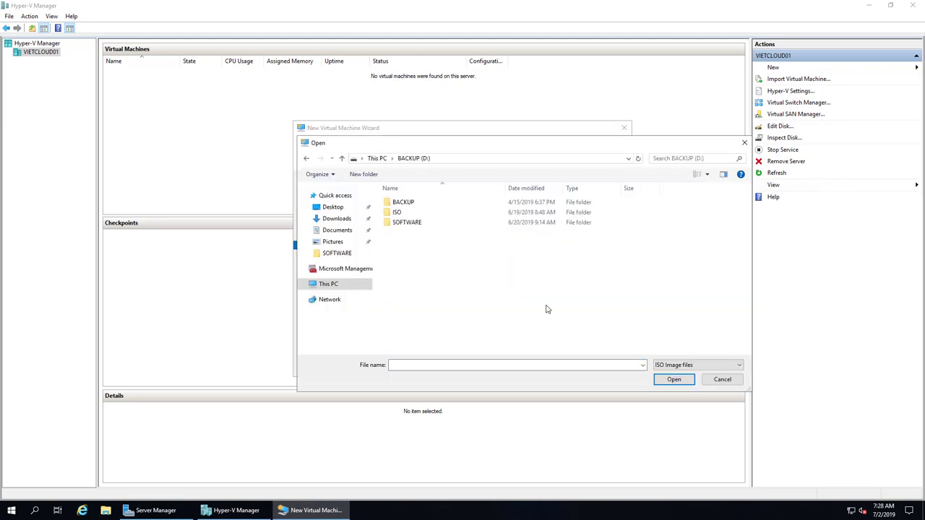
{"action": "double_click", "coordinate": [396, 214]}
{"action": "left_click", "coordinate": [413, 159]}
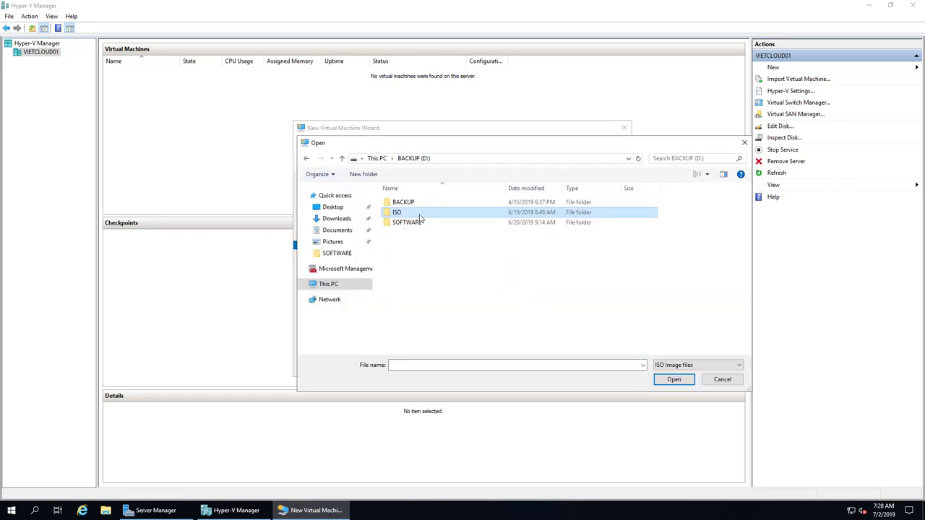
{"action": "left_click", "coordinate": [406, 223]}
{"action": "double_click", "coordinate": [406, 223]}
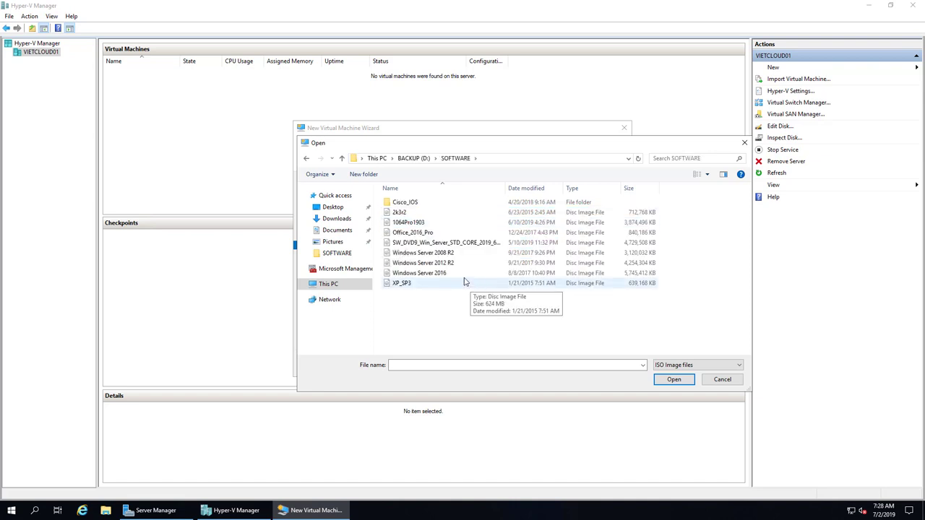
{"action": "double_click", "coordinate": [409, 223]}
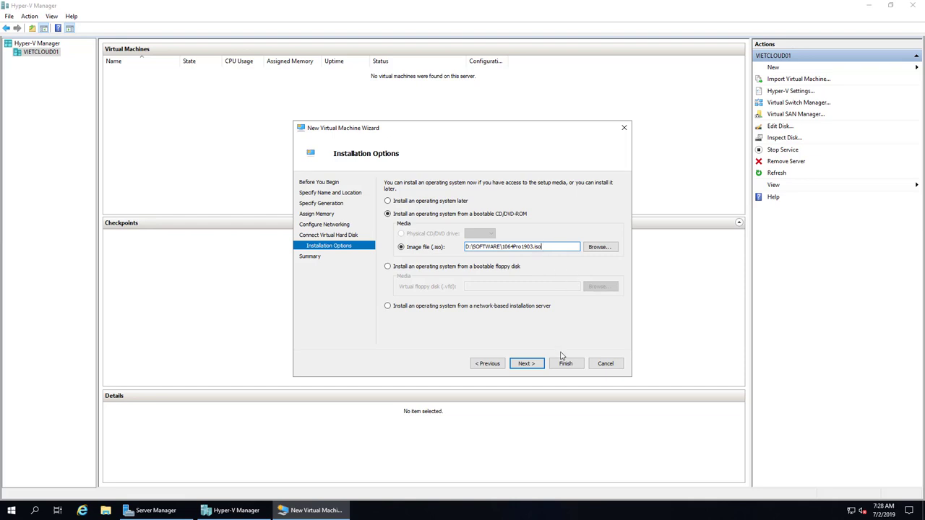
{"action": "left_click", "coordinate": [533, 364]}
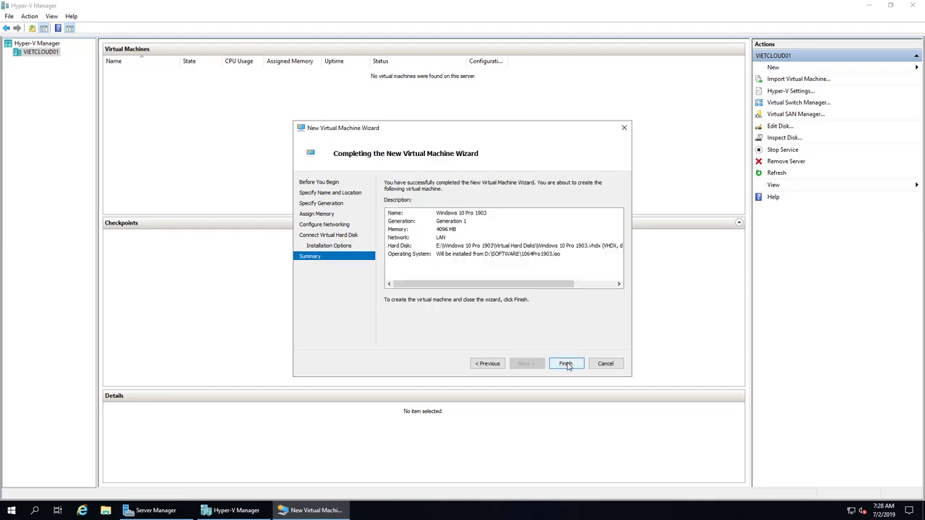
{"action": "left_click", "coordinate": [565, 363]}
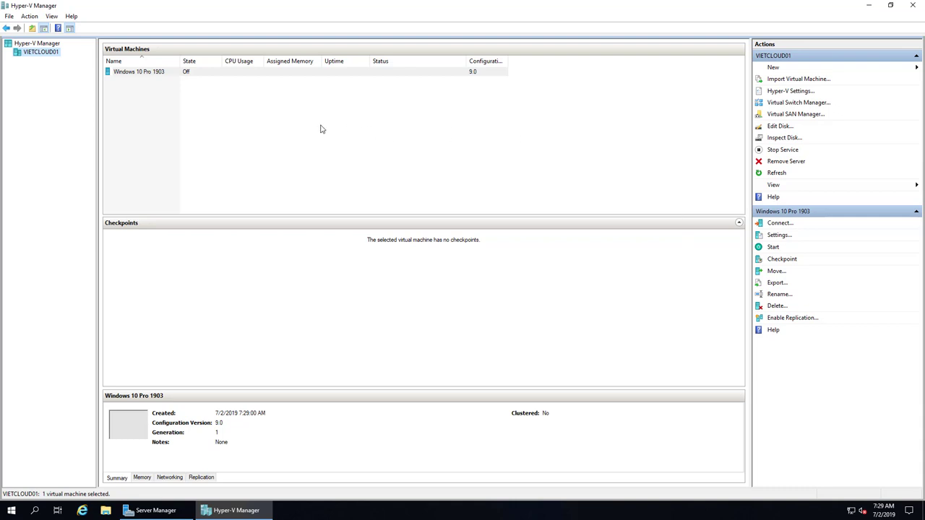
Connect to and start the Windows 10 Pro 1903 virtual machine, and begin Windows installation with English (United States) and the US keyboard.
{"action": "double_click", "coordinate": [151, 75]}
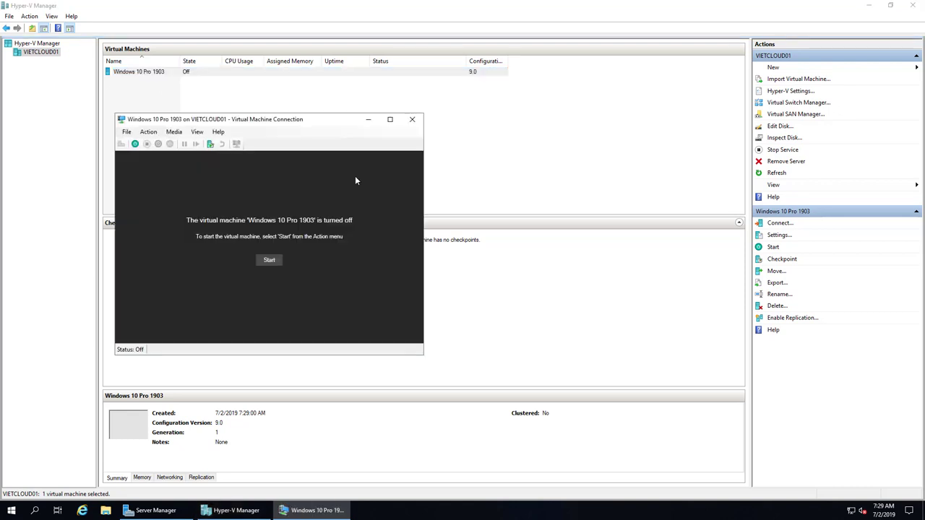
{"action": "left_click", "coordinate": [276, 262]}
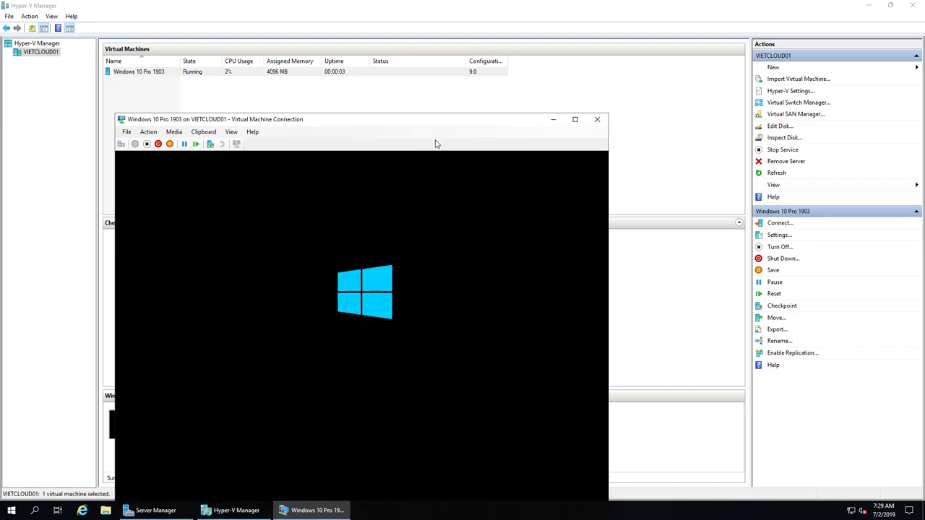
{"action": "left_click_drag", "start_coordinate": [446, 123], "coordinate": [530, 64]}
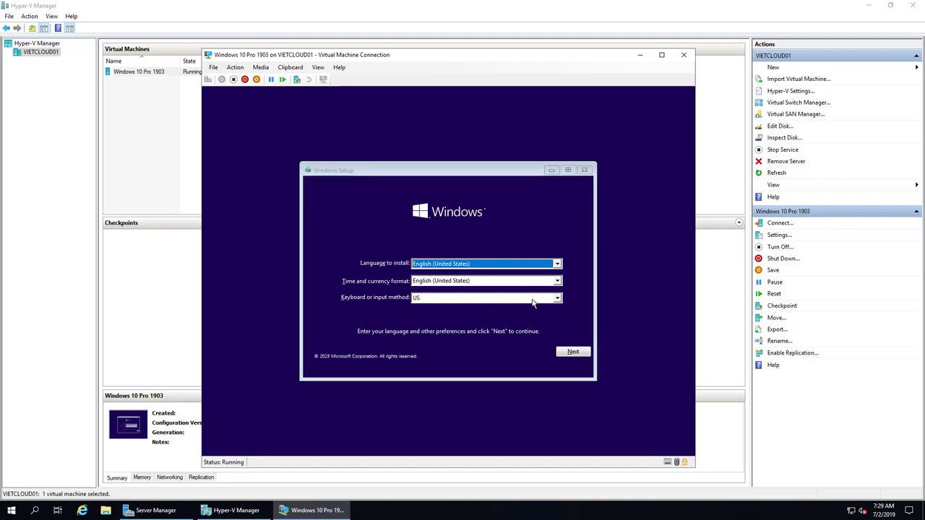
{"action": "left_click", "coordinate": [577, 354]}
{"action": "left_click", "coordinate": [462, 276]}
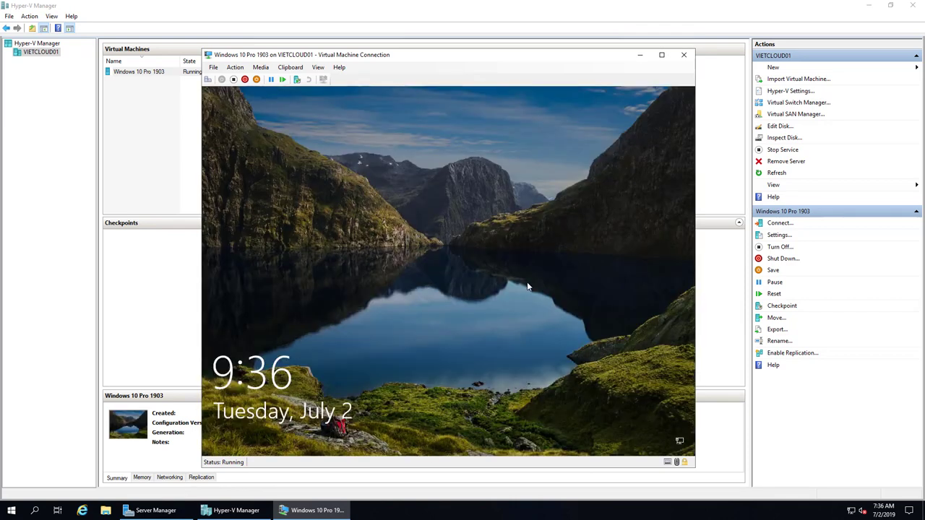
Sign in to the Admin account in the Windows 10 virtual machine by entering the account password with Caps Lock off.
{"action": "left_click", "coordinate": [527, 284]}
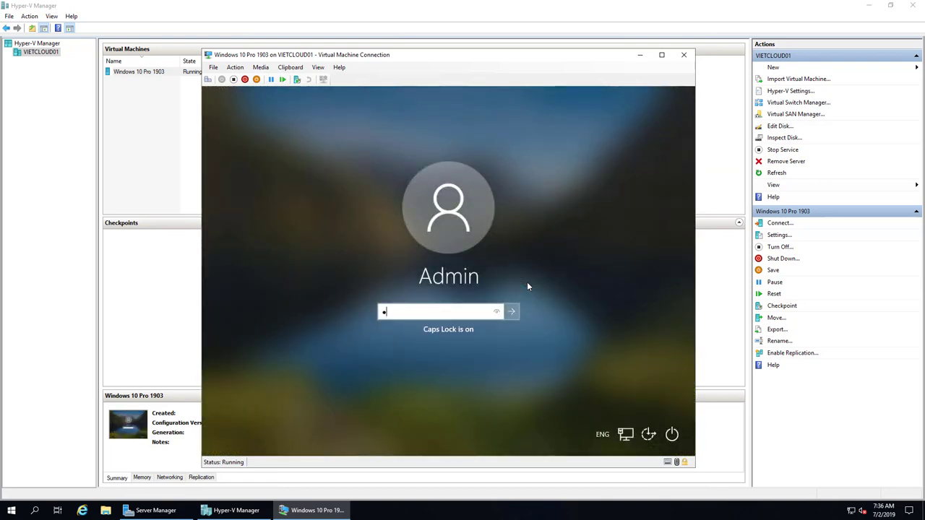
{"action": "key", "text": "Caps_Lock"}
{"action": "type", "text": "•••••••••••••"}
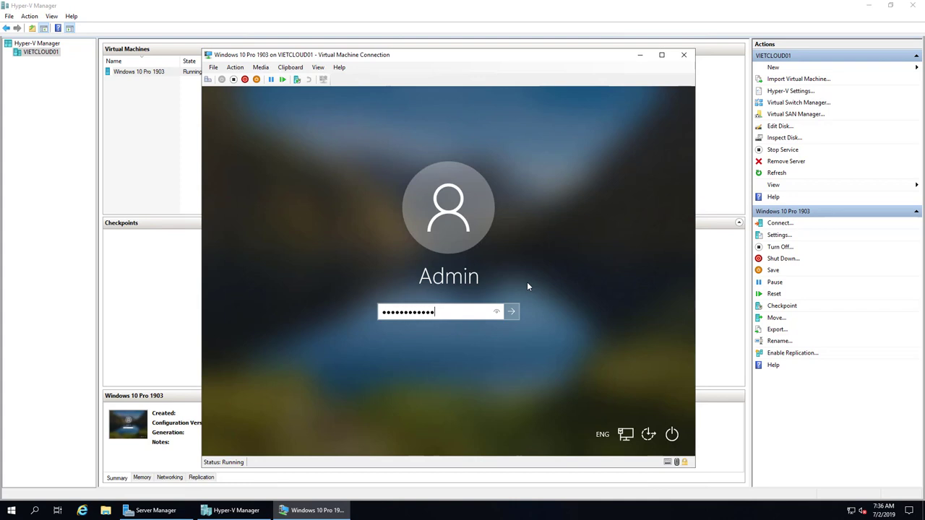
{"action": "key", "text": "Return"}
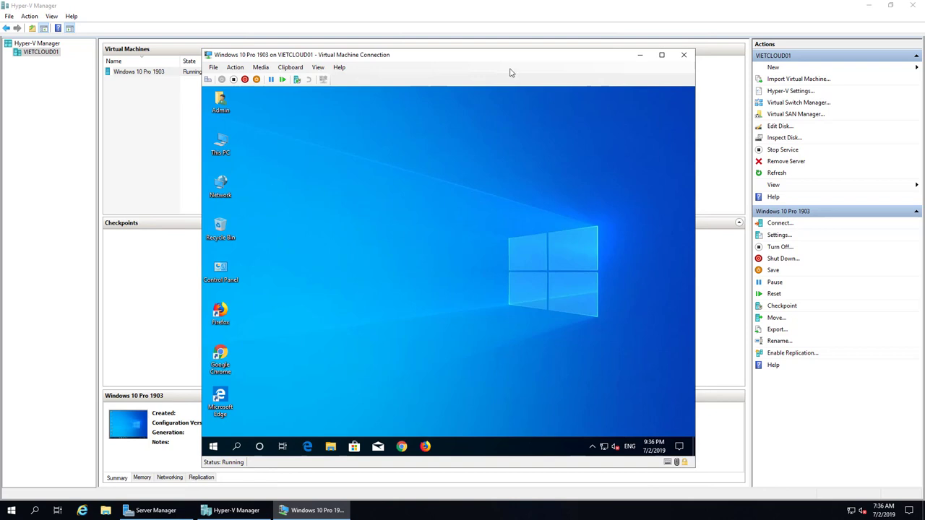
{"action": "left_click_drag", "start_coordinate": [492, 58], "coordinate": [541, 70]}
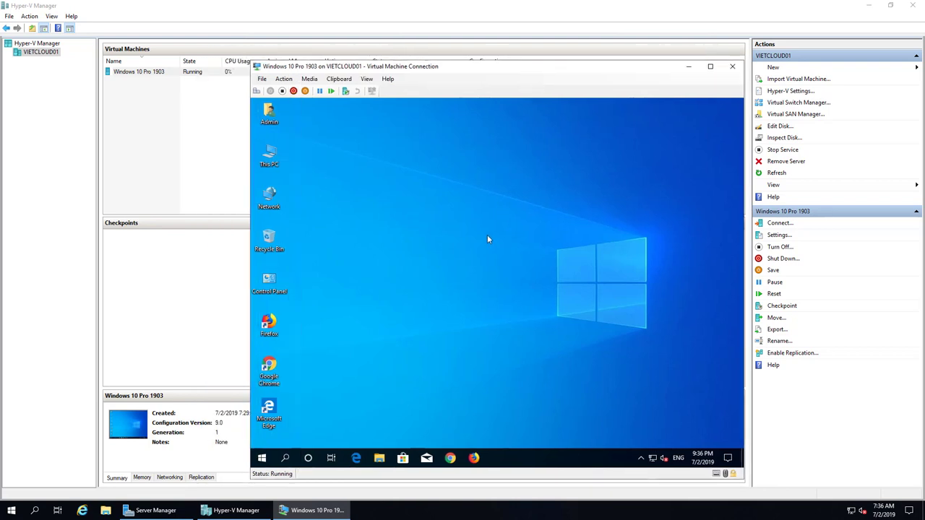